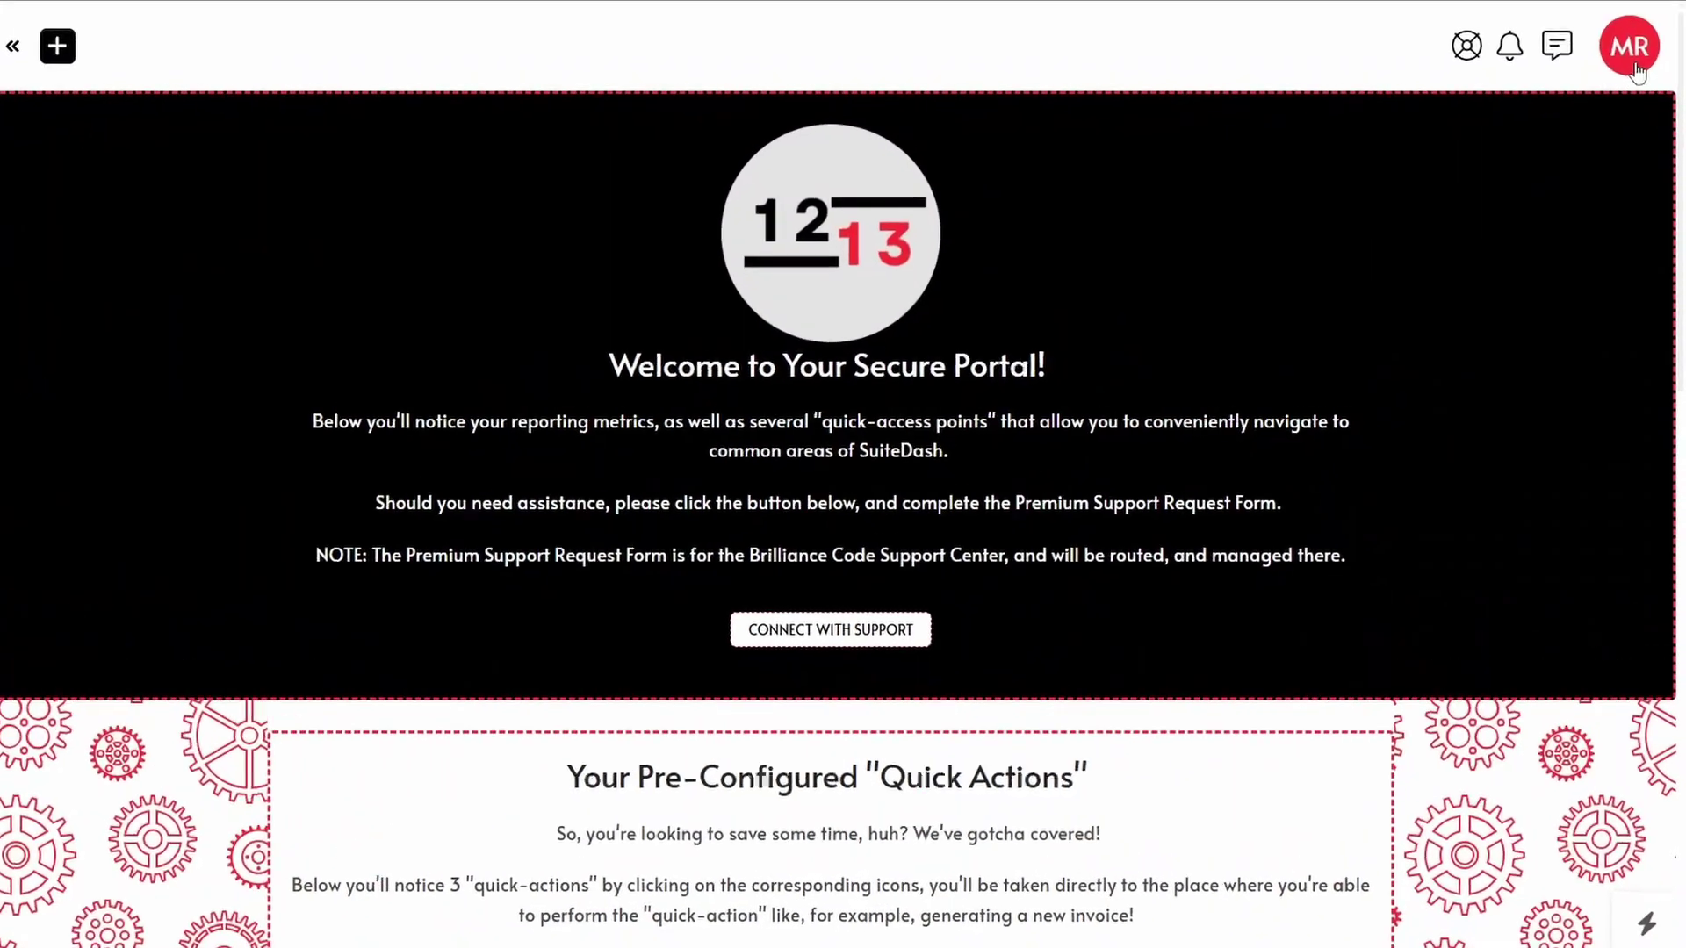
Go to the account's Power-Ups page via Manage Account.
left_click(1635, 70)
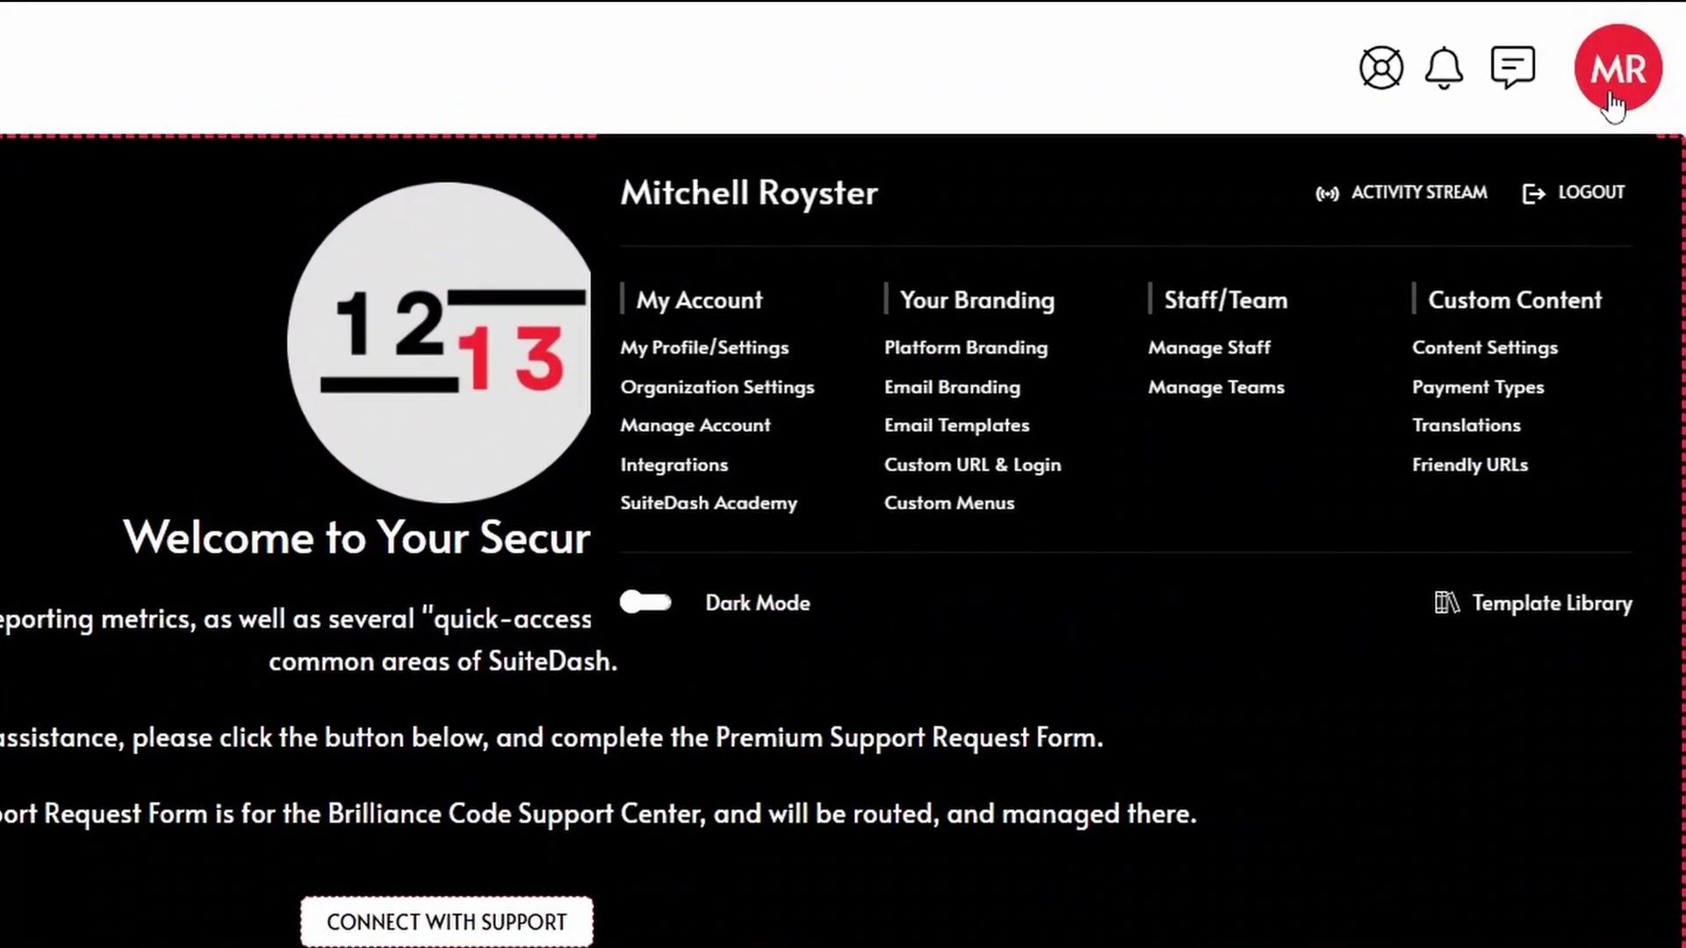
left_click(694, 427)
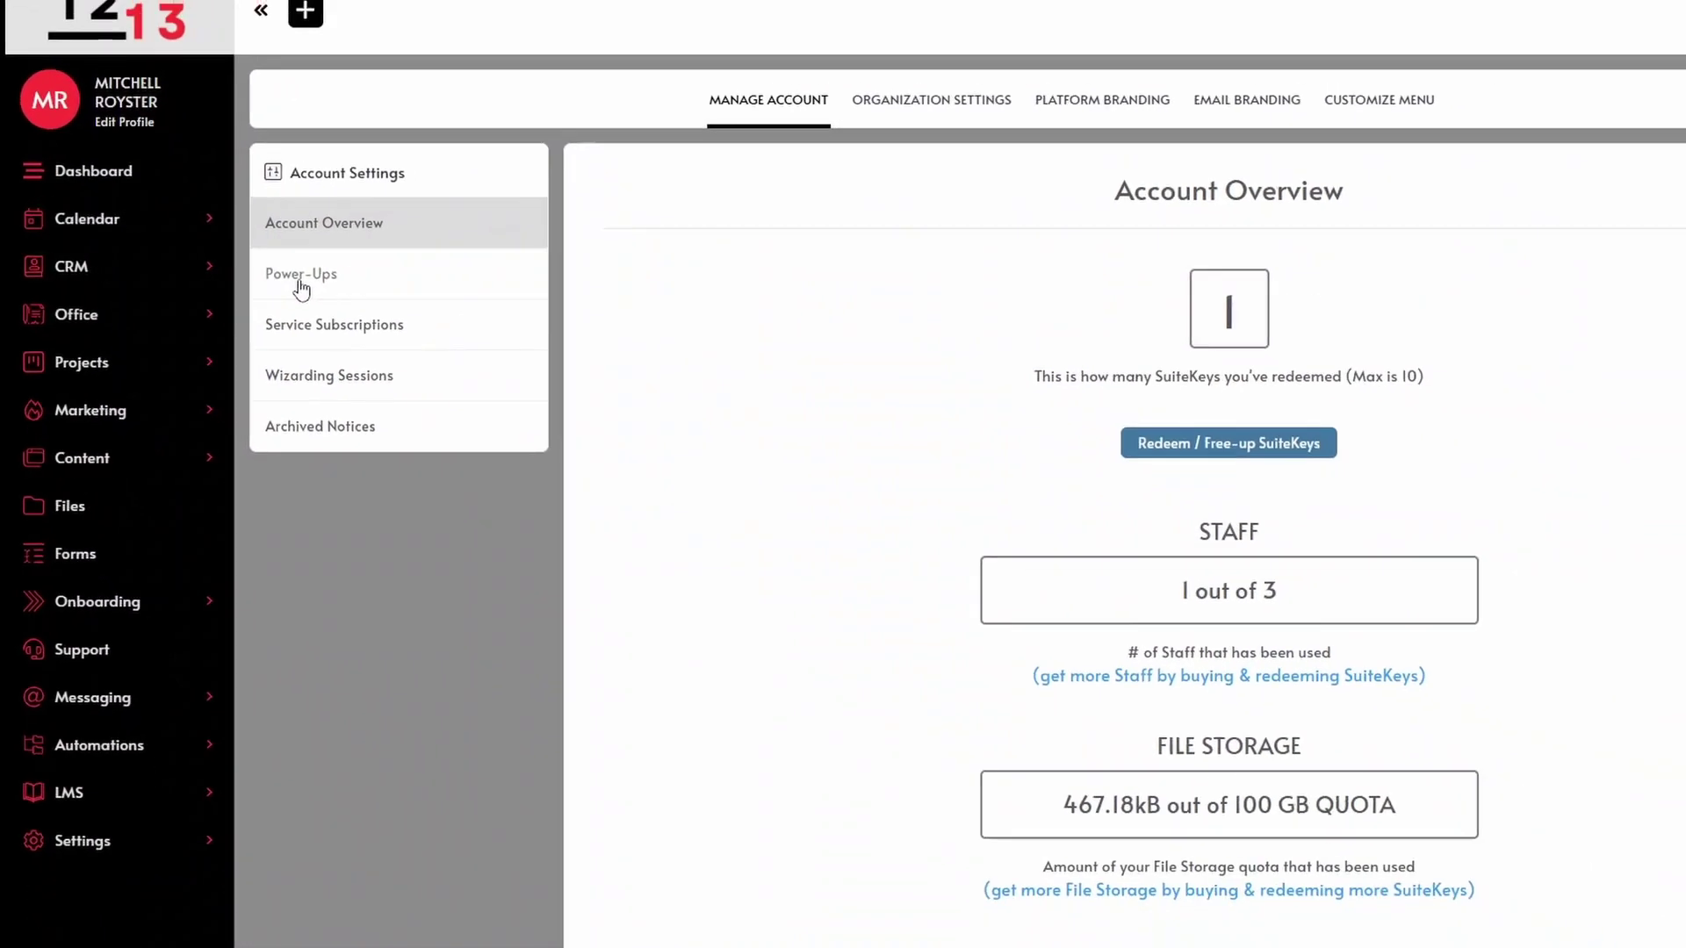
left_click(301, 281)
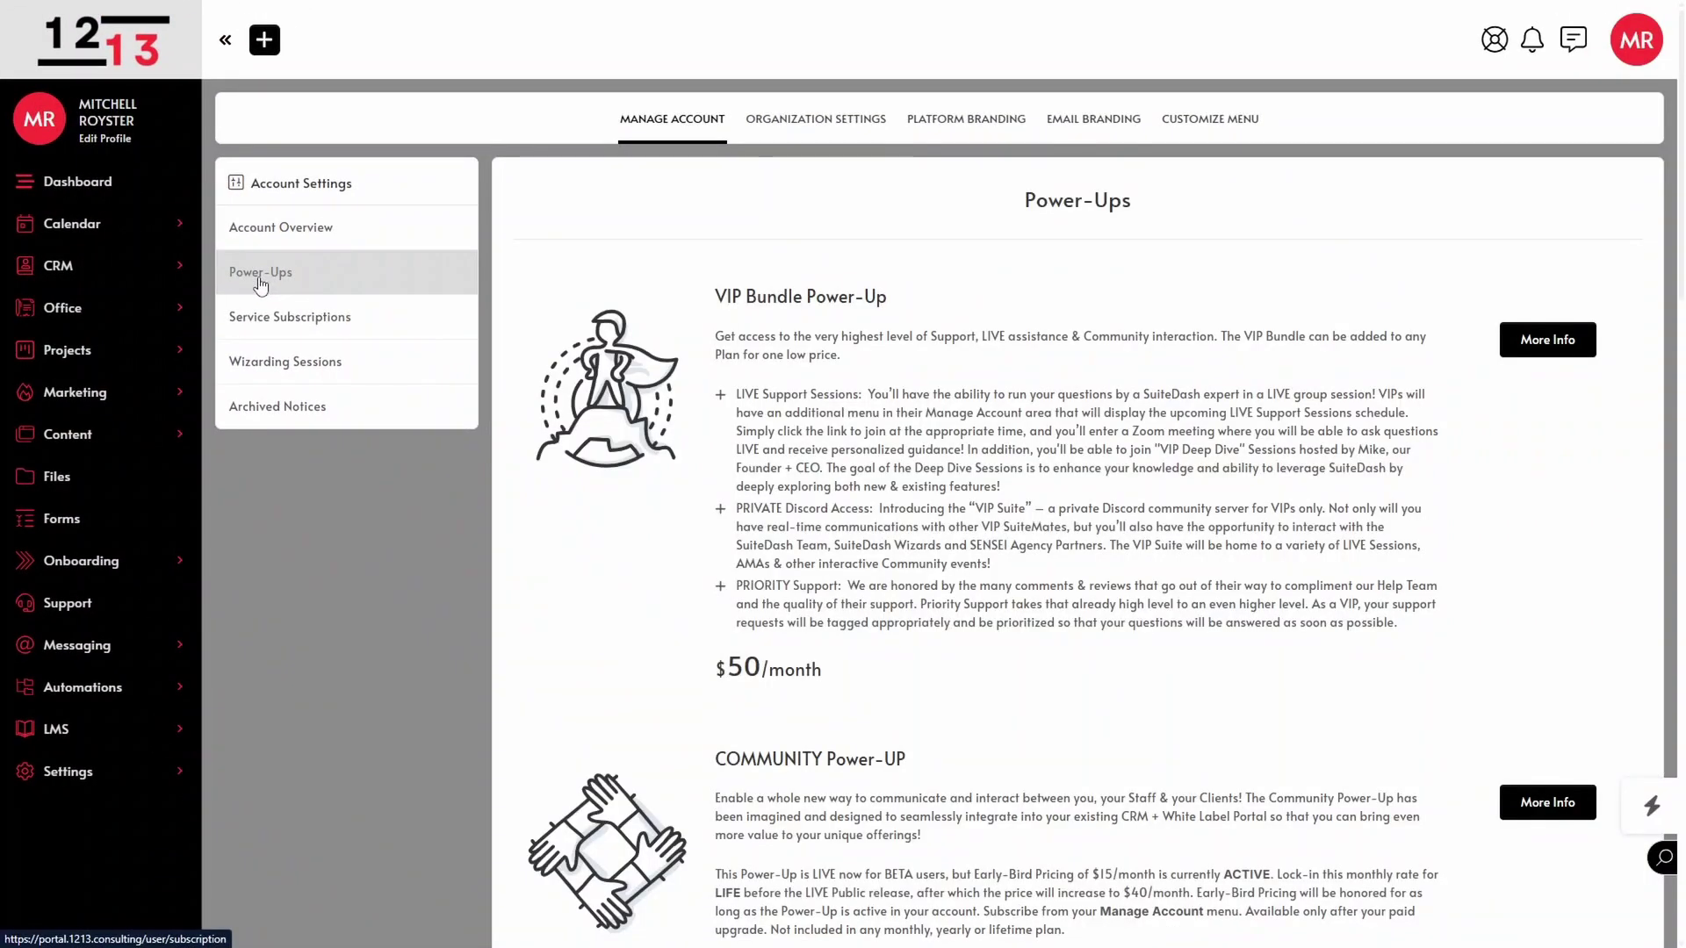
Scroll down to the PLUS Bundle and highlight its Email Cannons feature.
scroll(938, 512, "down", 8)
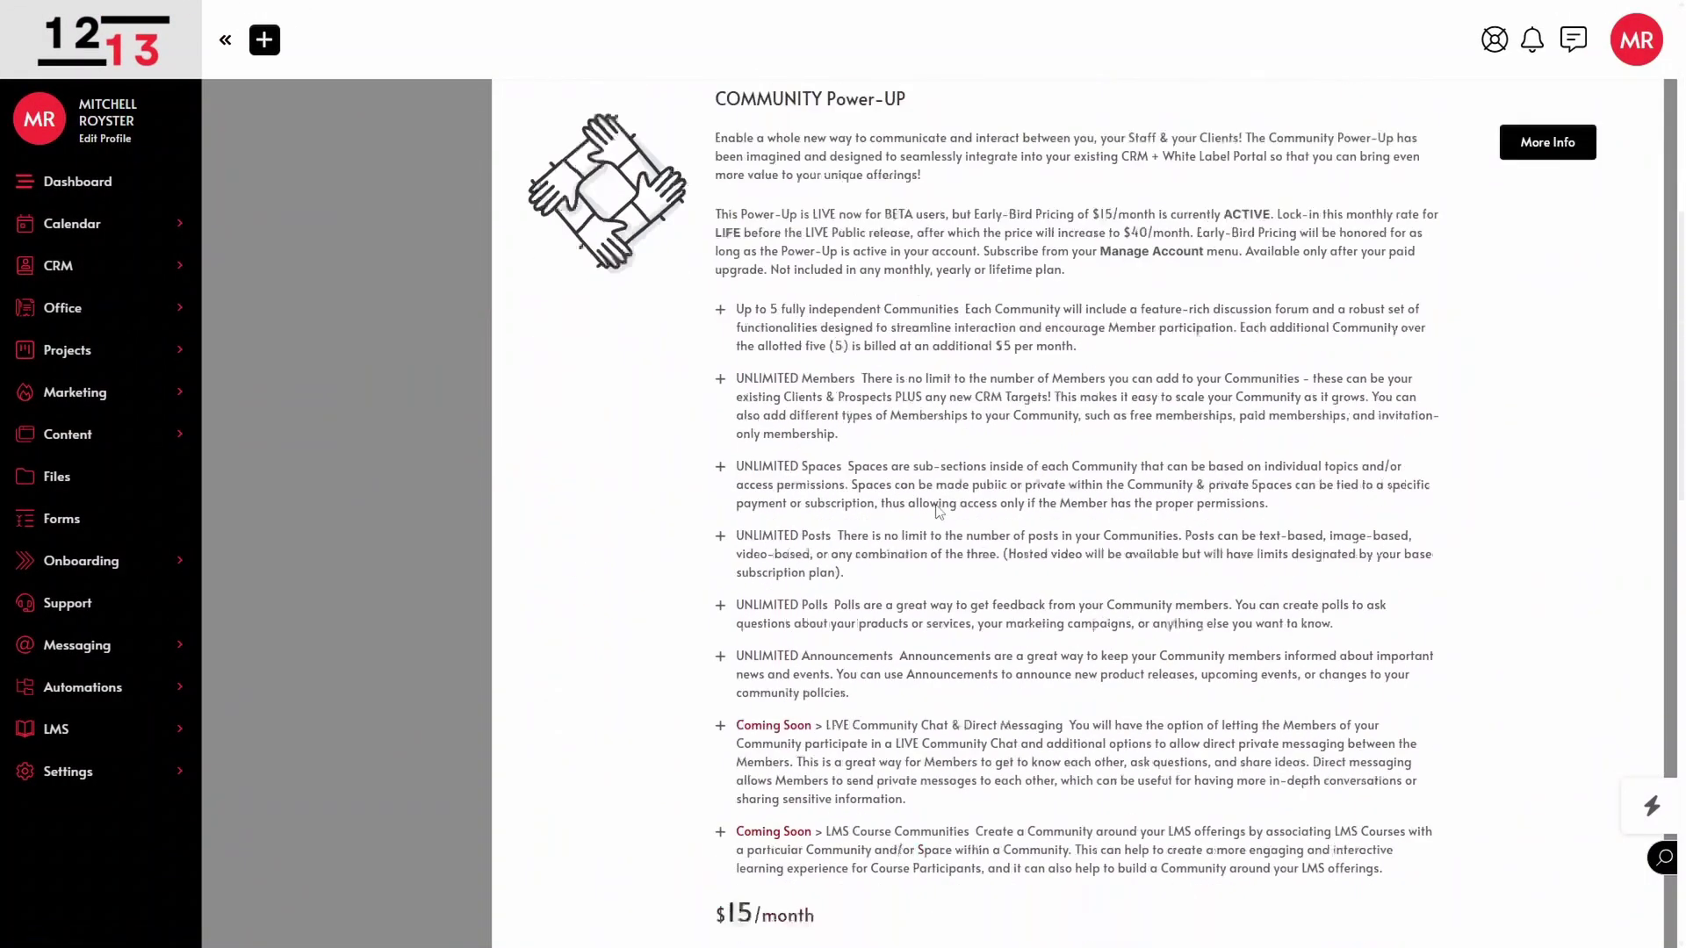
scroll(937, 512, "down", 11)
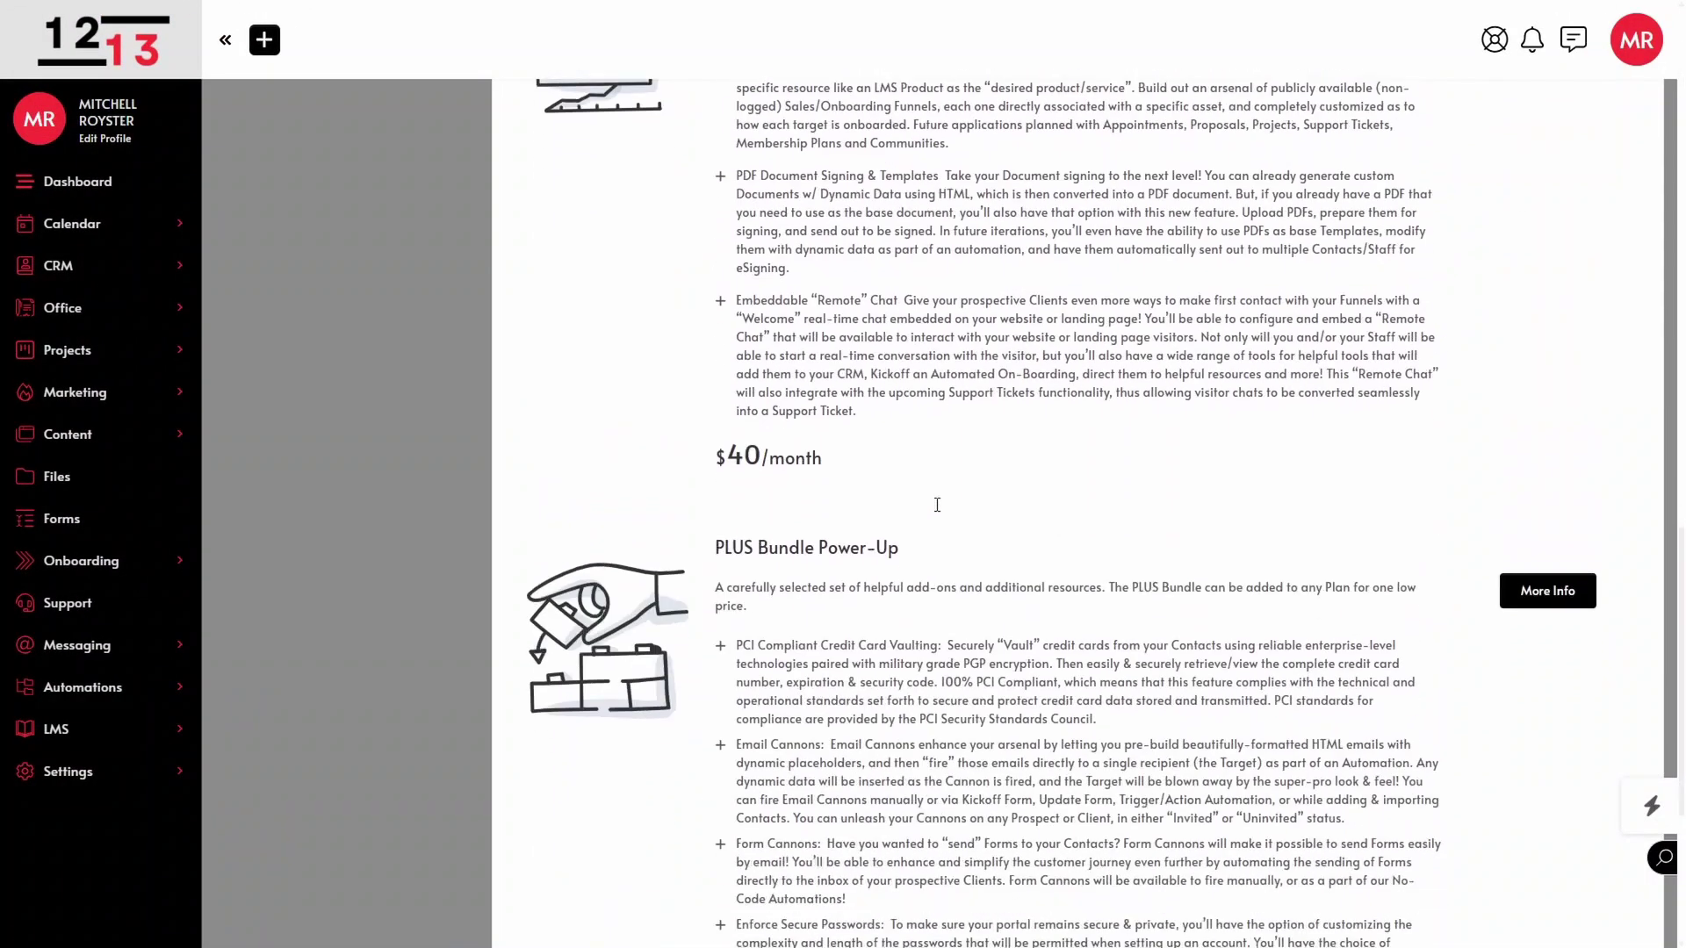
scroll(938, 512, "down", 4)
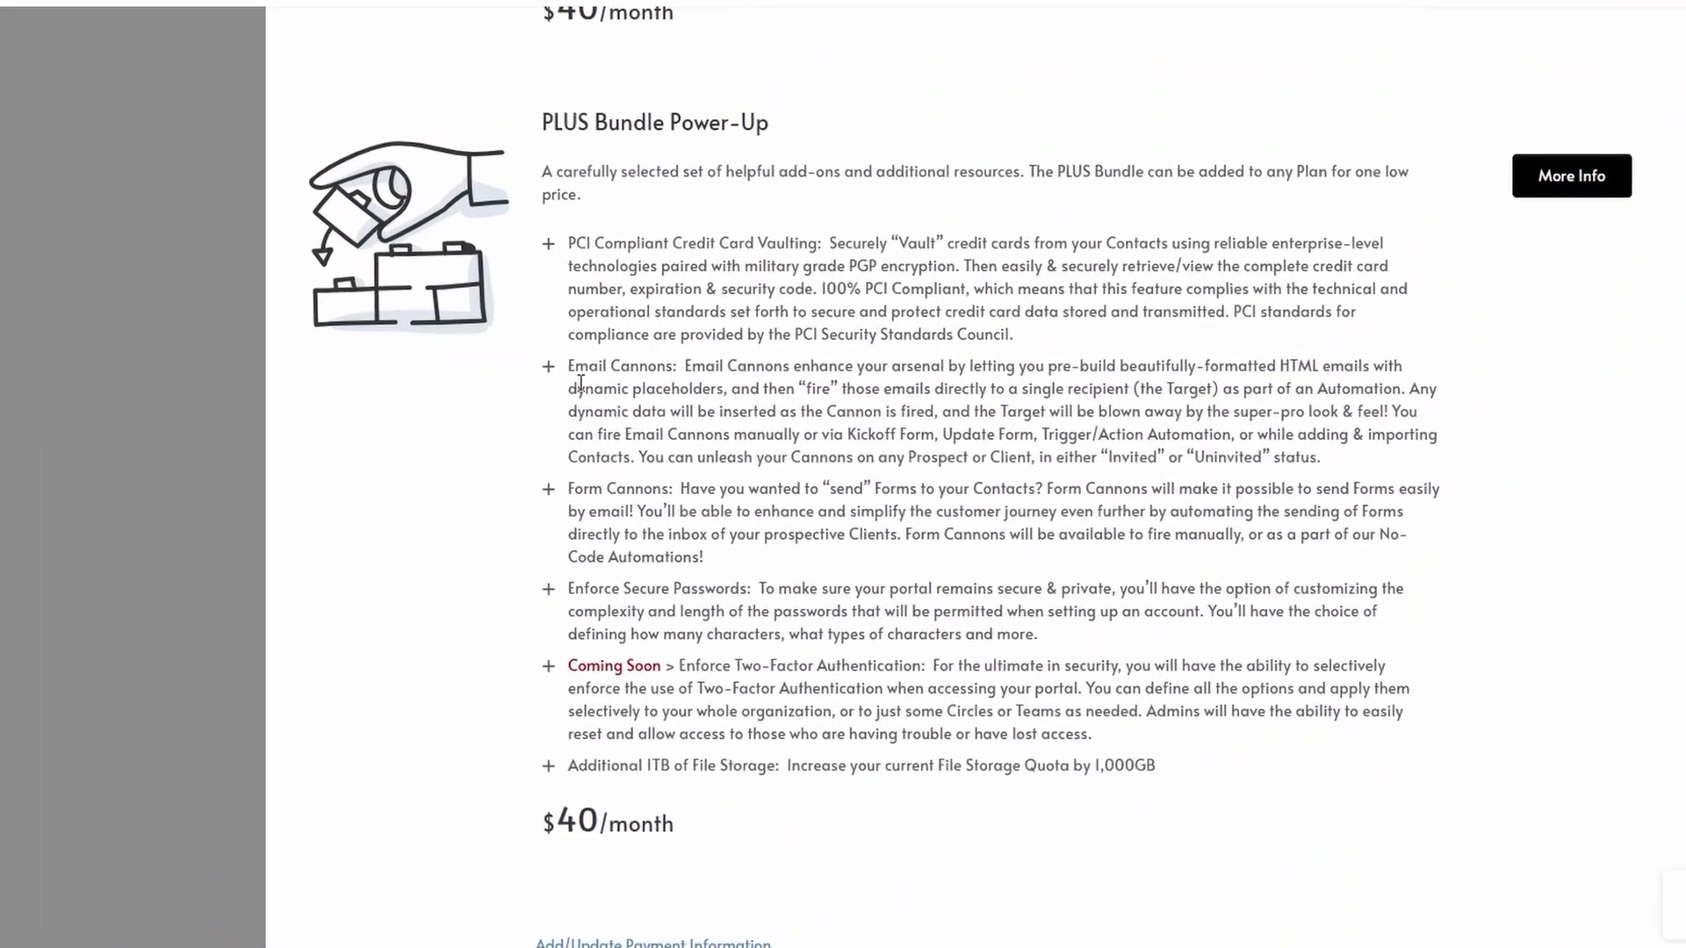
left_click_drag(364, 361, 491, 364)
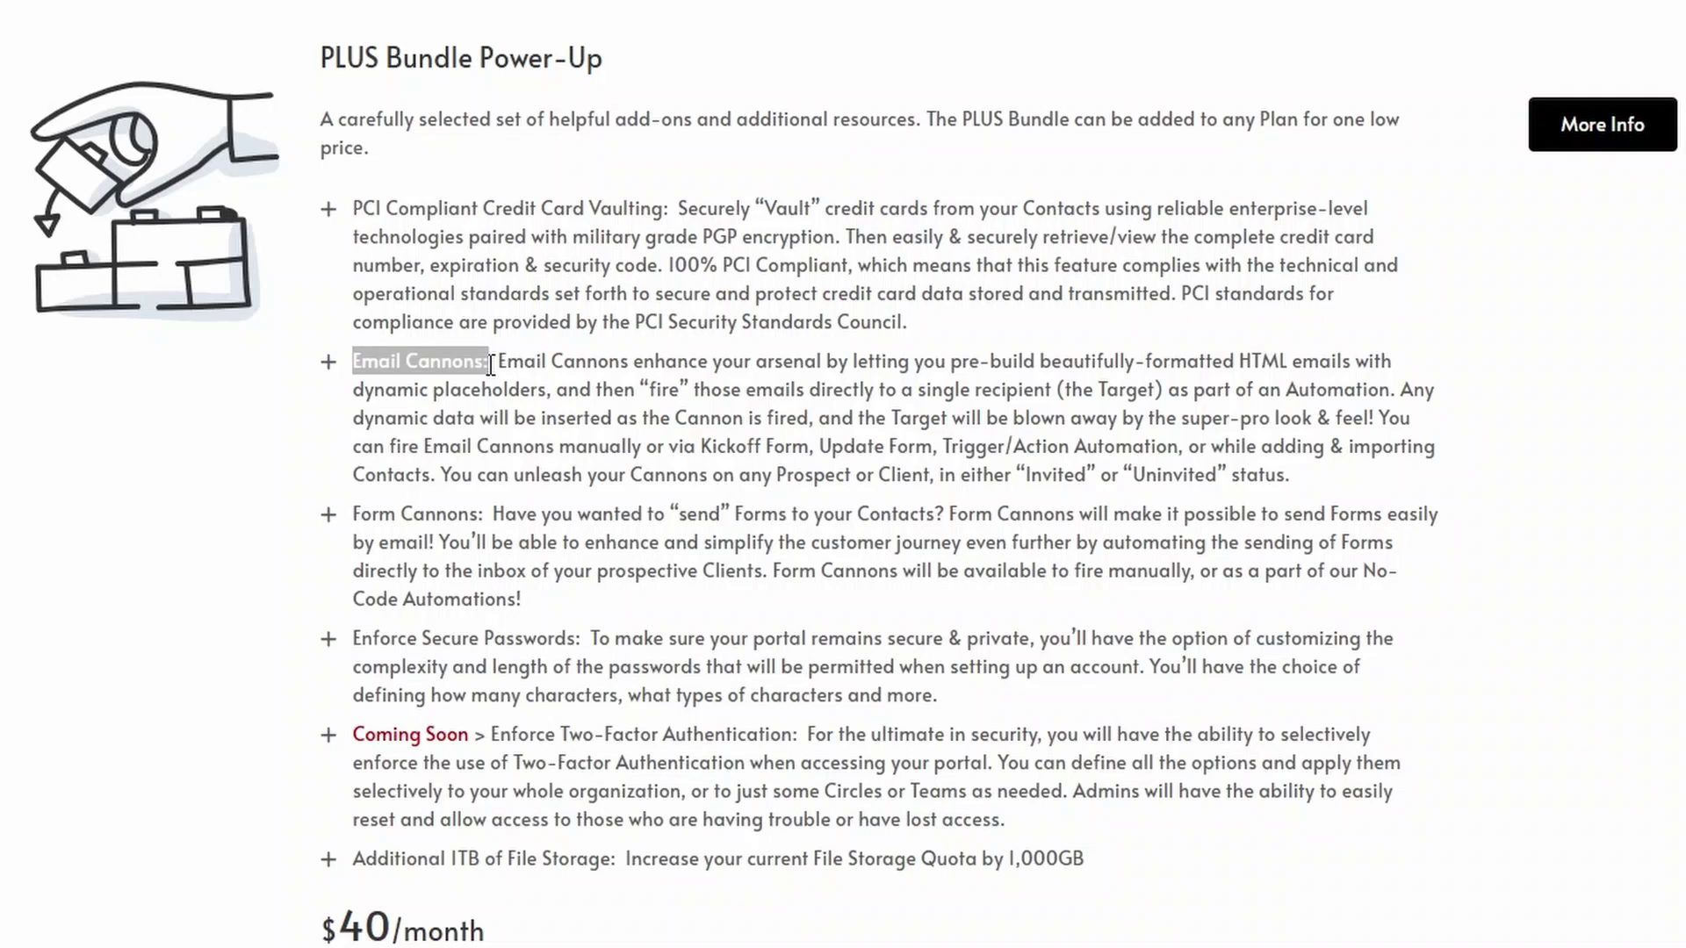
left_click(632, 428)
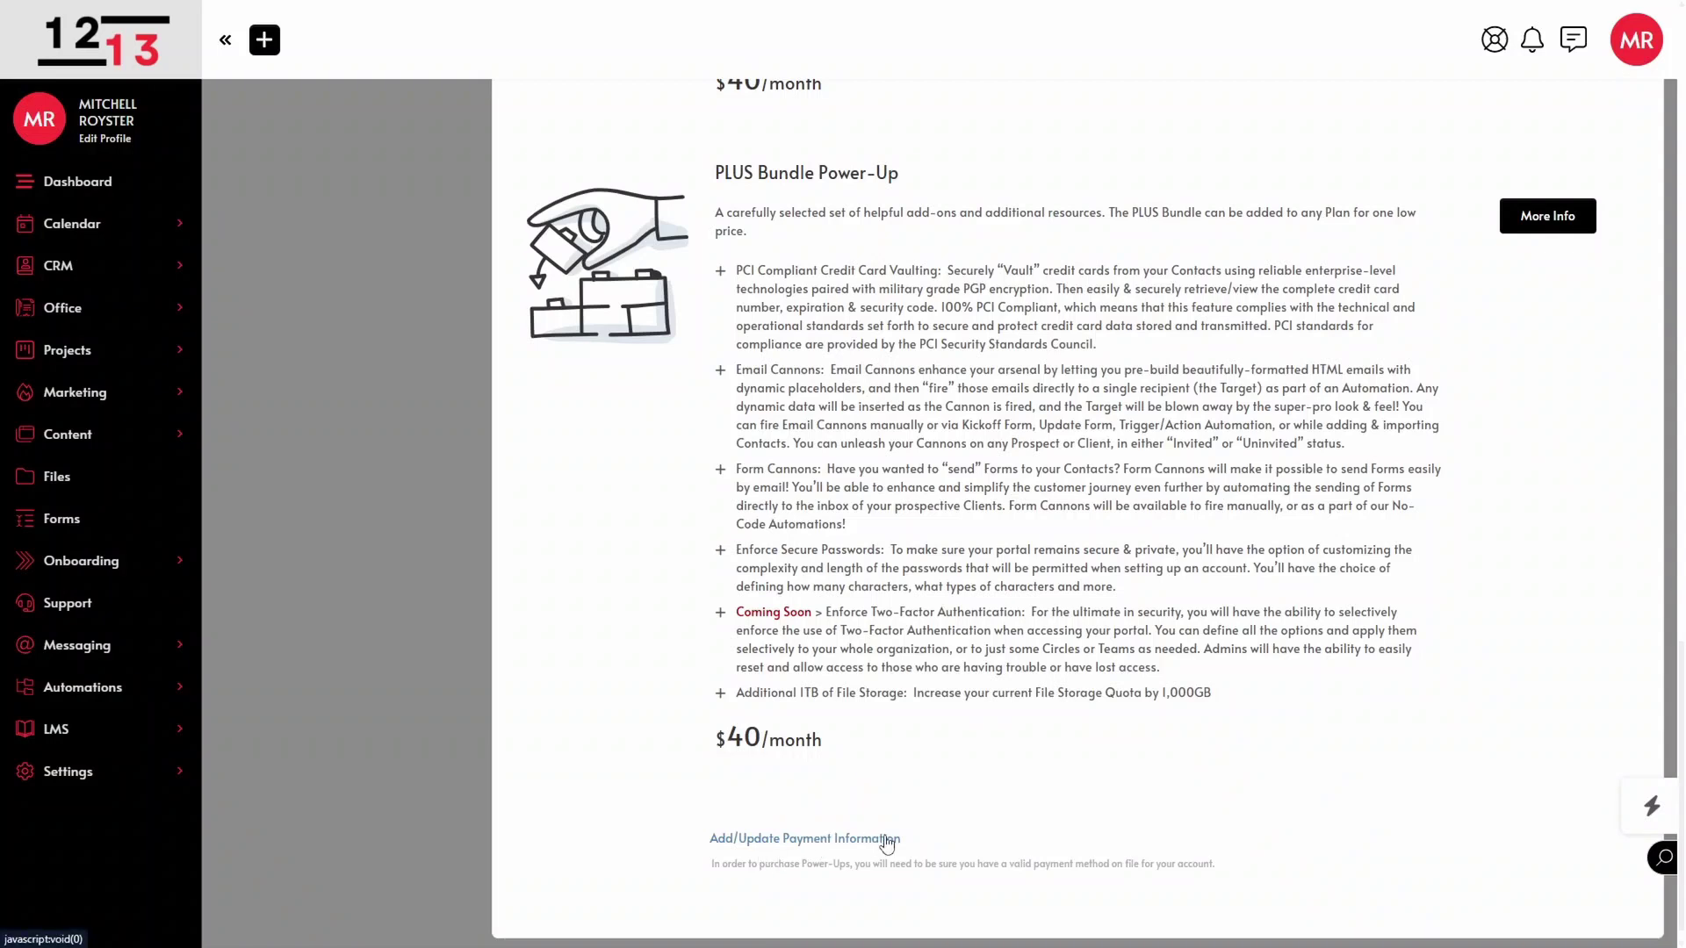
Open the full PLUS Bundle details and add the $40/month PLUS Bundle power-up.
left_click(1549, 216)
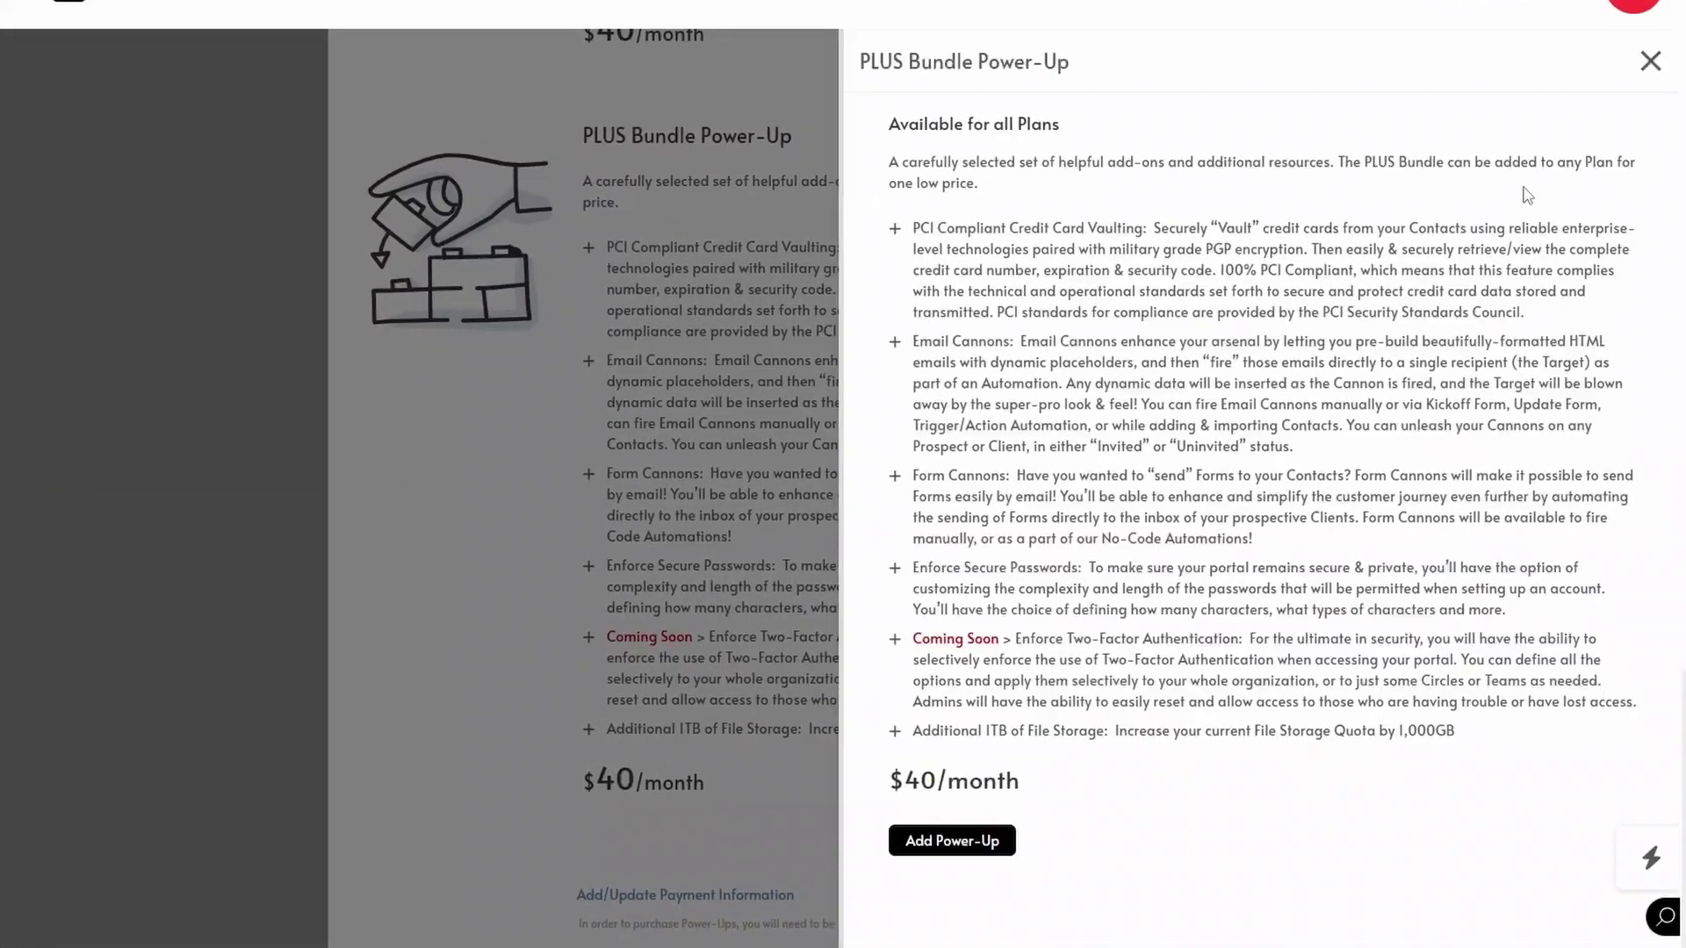
left_click(969, 849)
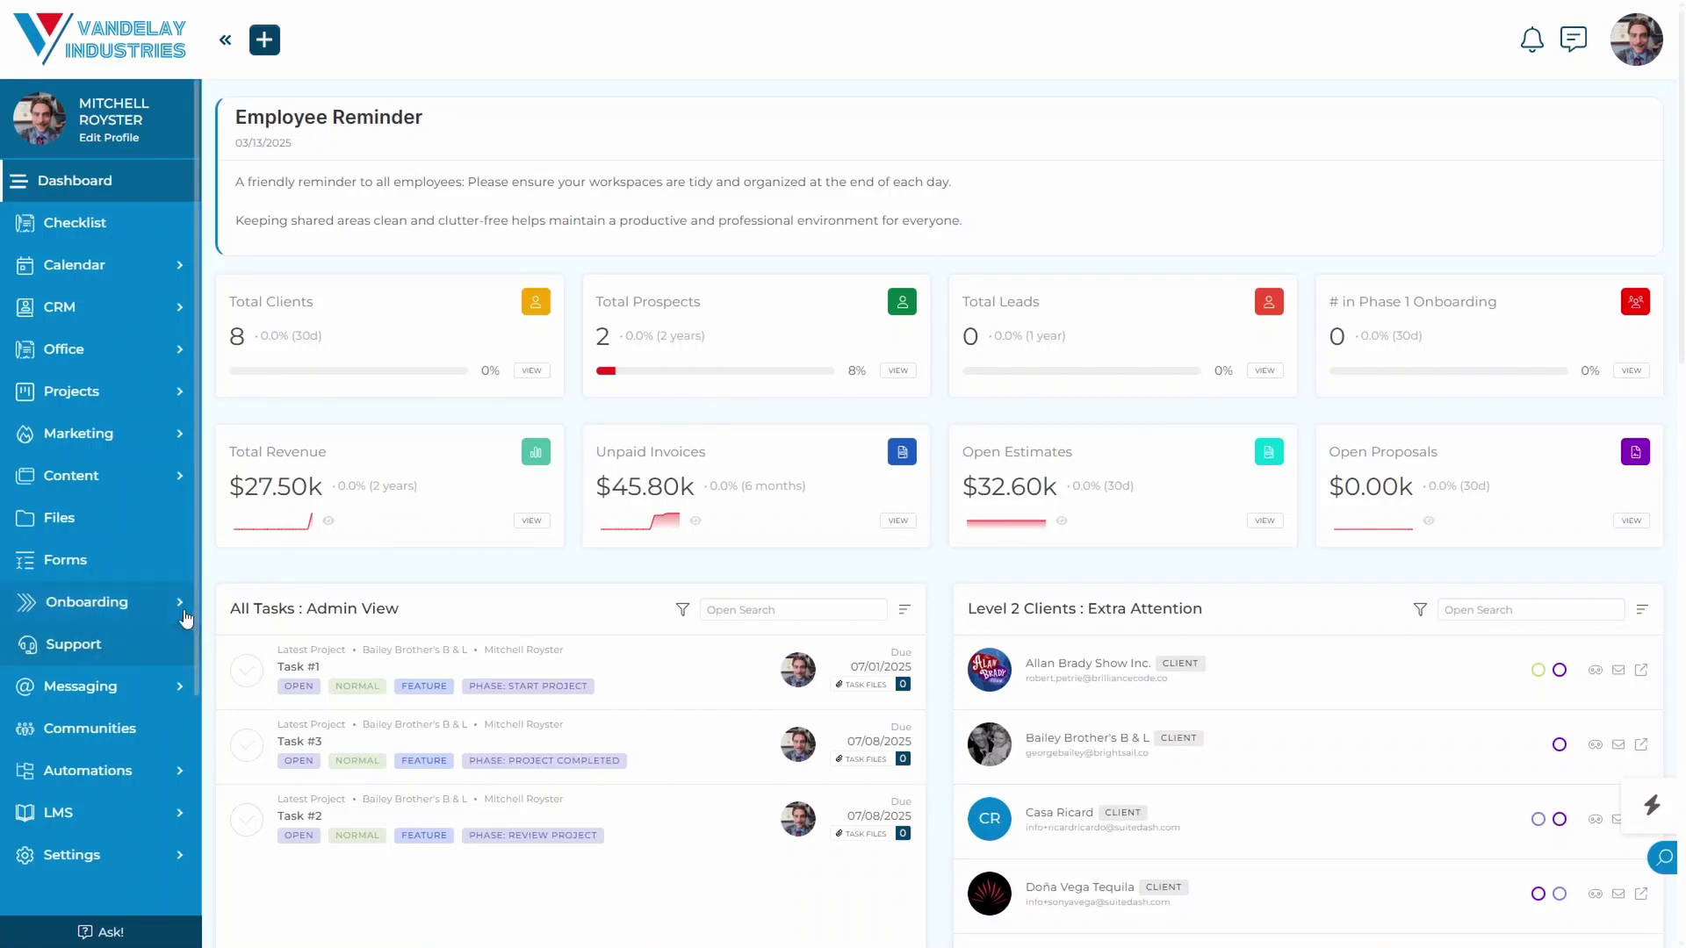
Go to Automations > Email Cannons and show the first cannon's Options menu.
left_click(165, 773)
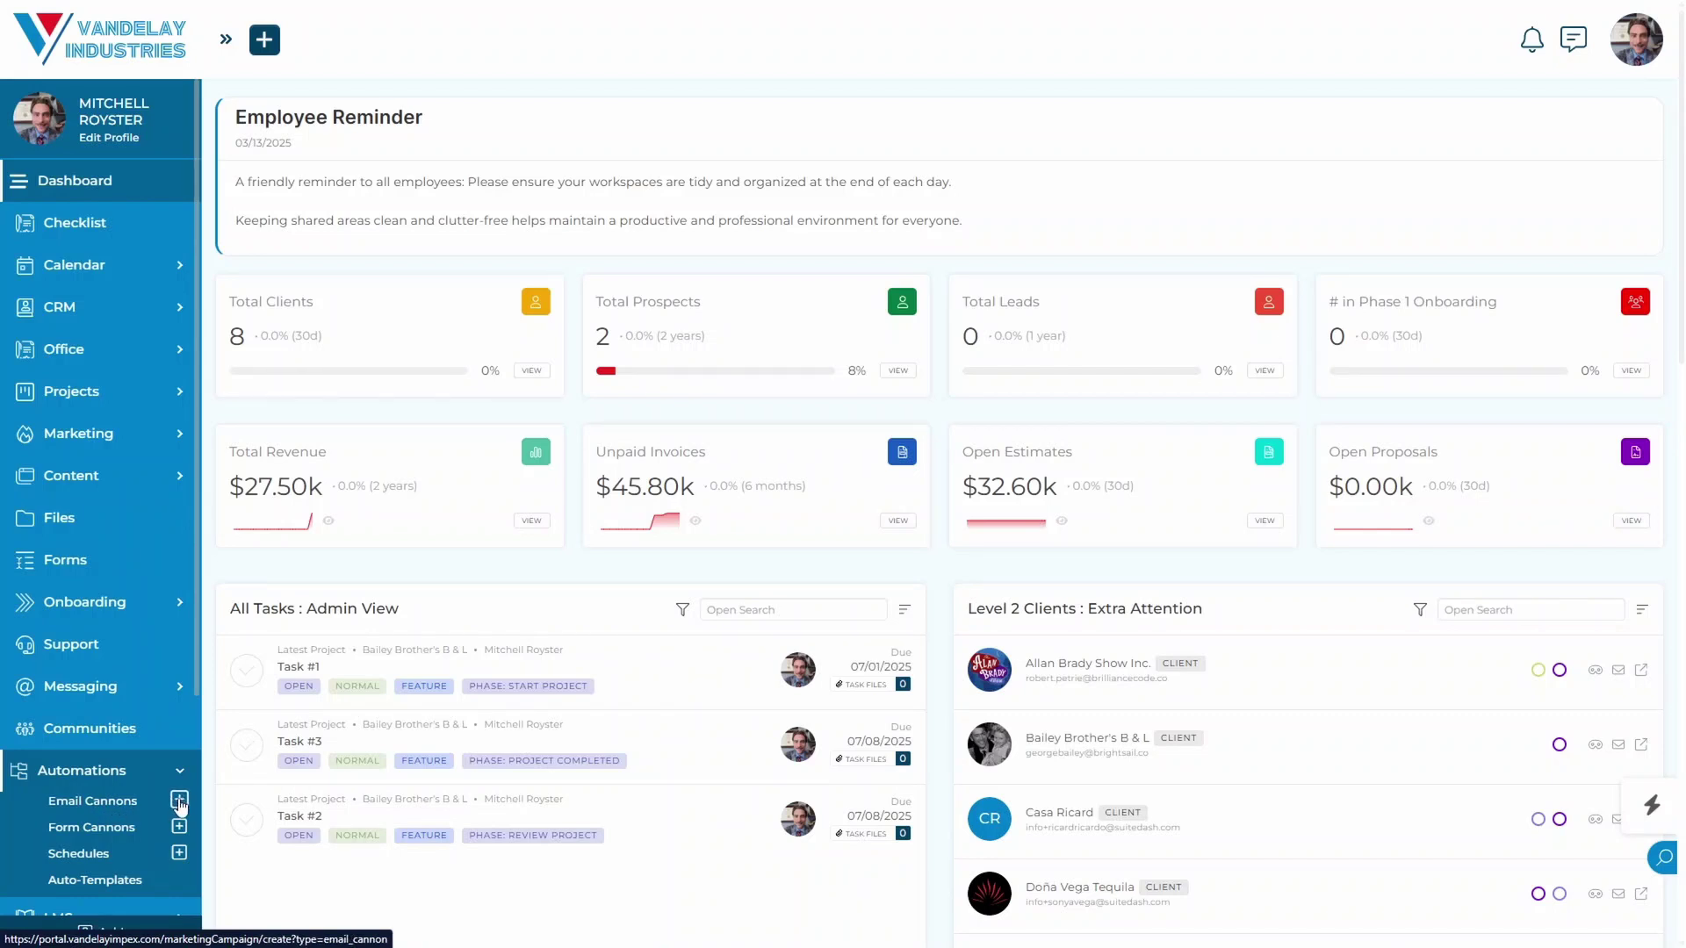
left_click(114, 802)
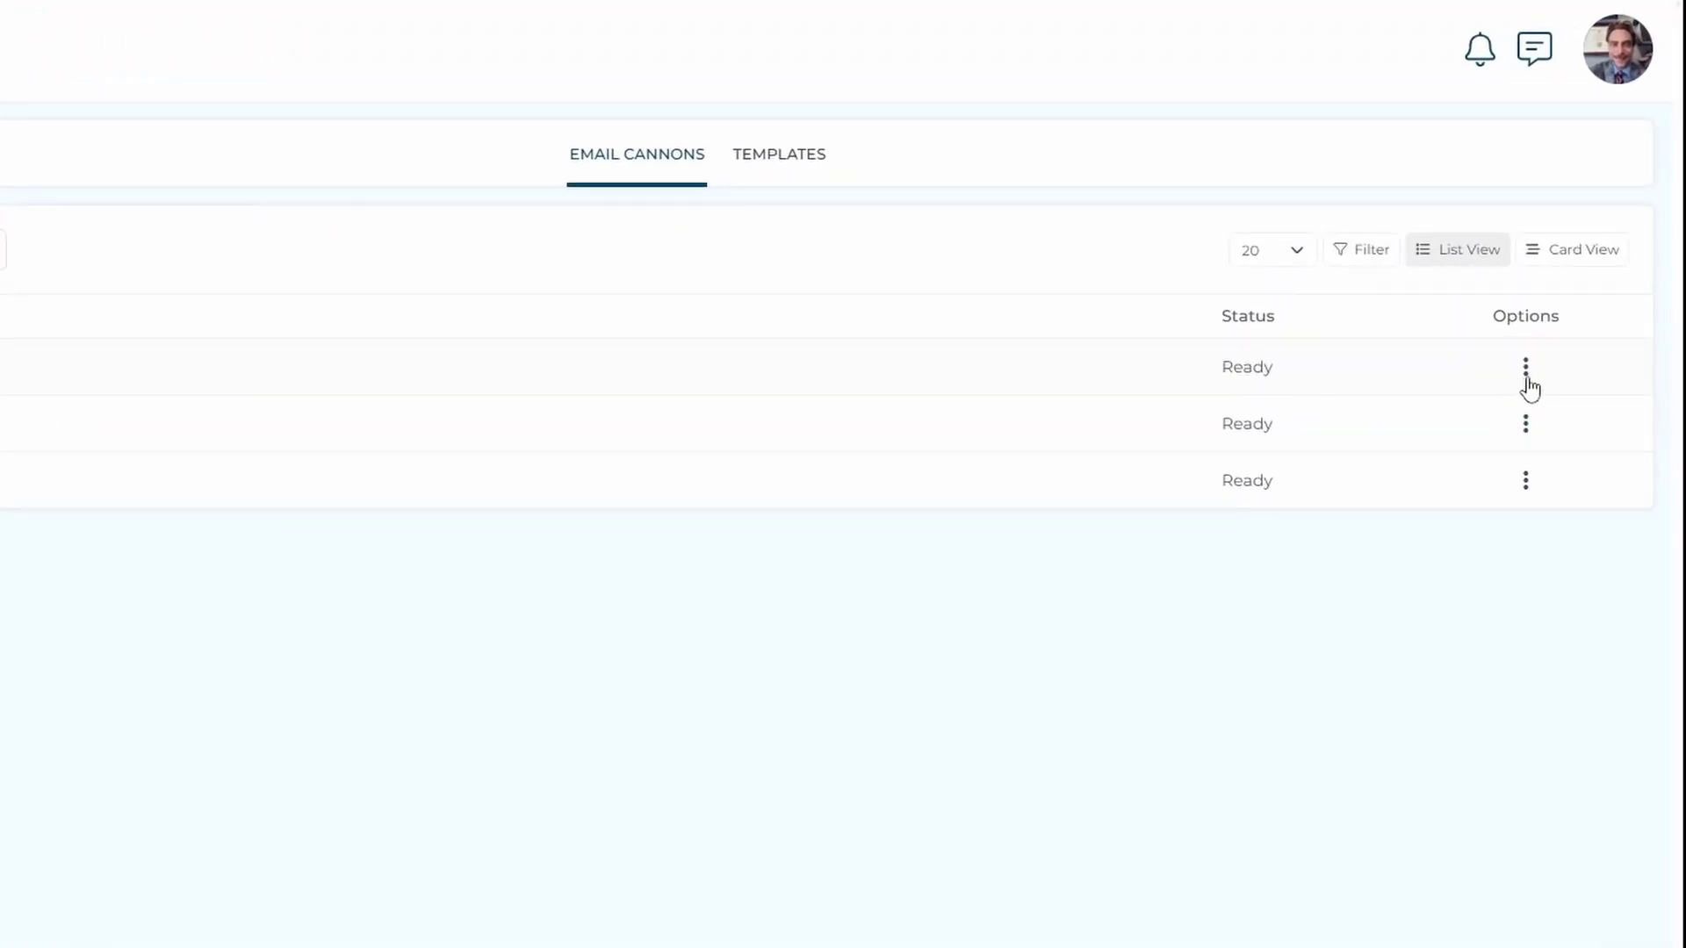
left_click(1527, 376)
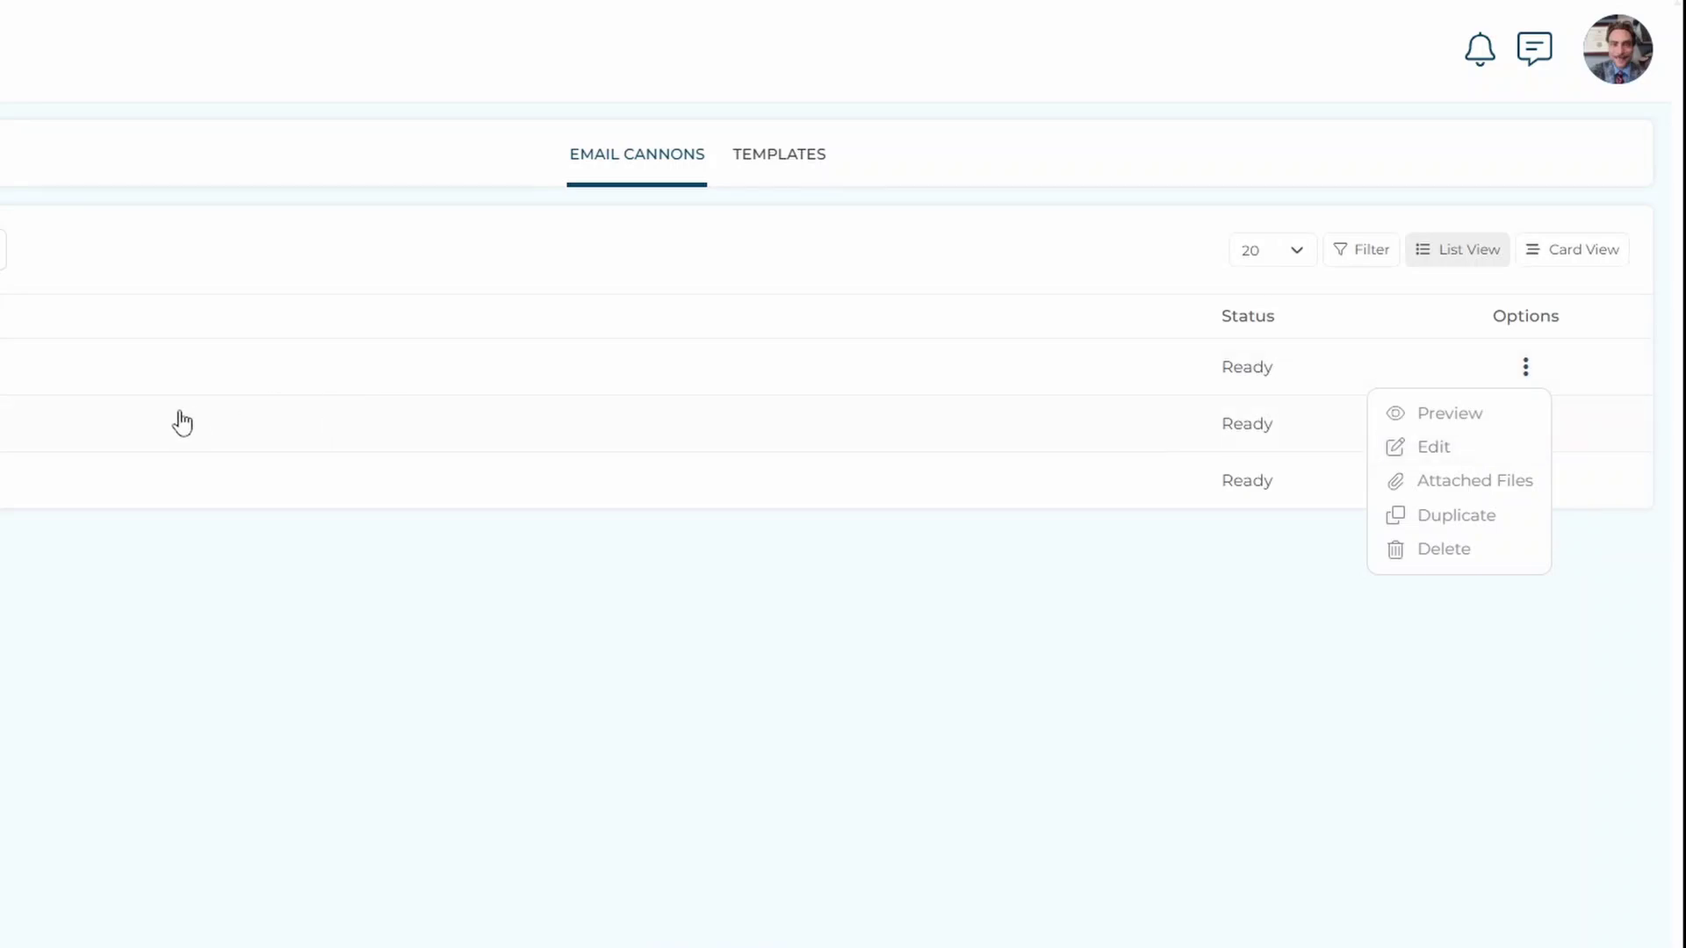
Edit the List of Service Solutions cannon and save its settings with subject 'The Information You Requested'.
left_click(1475, 443)
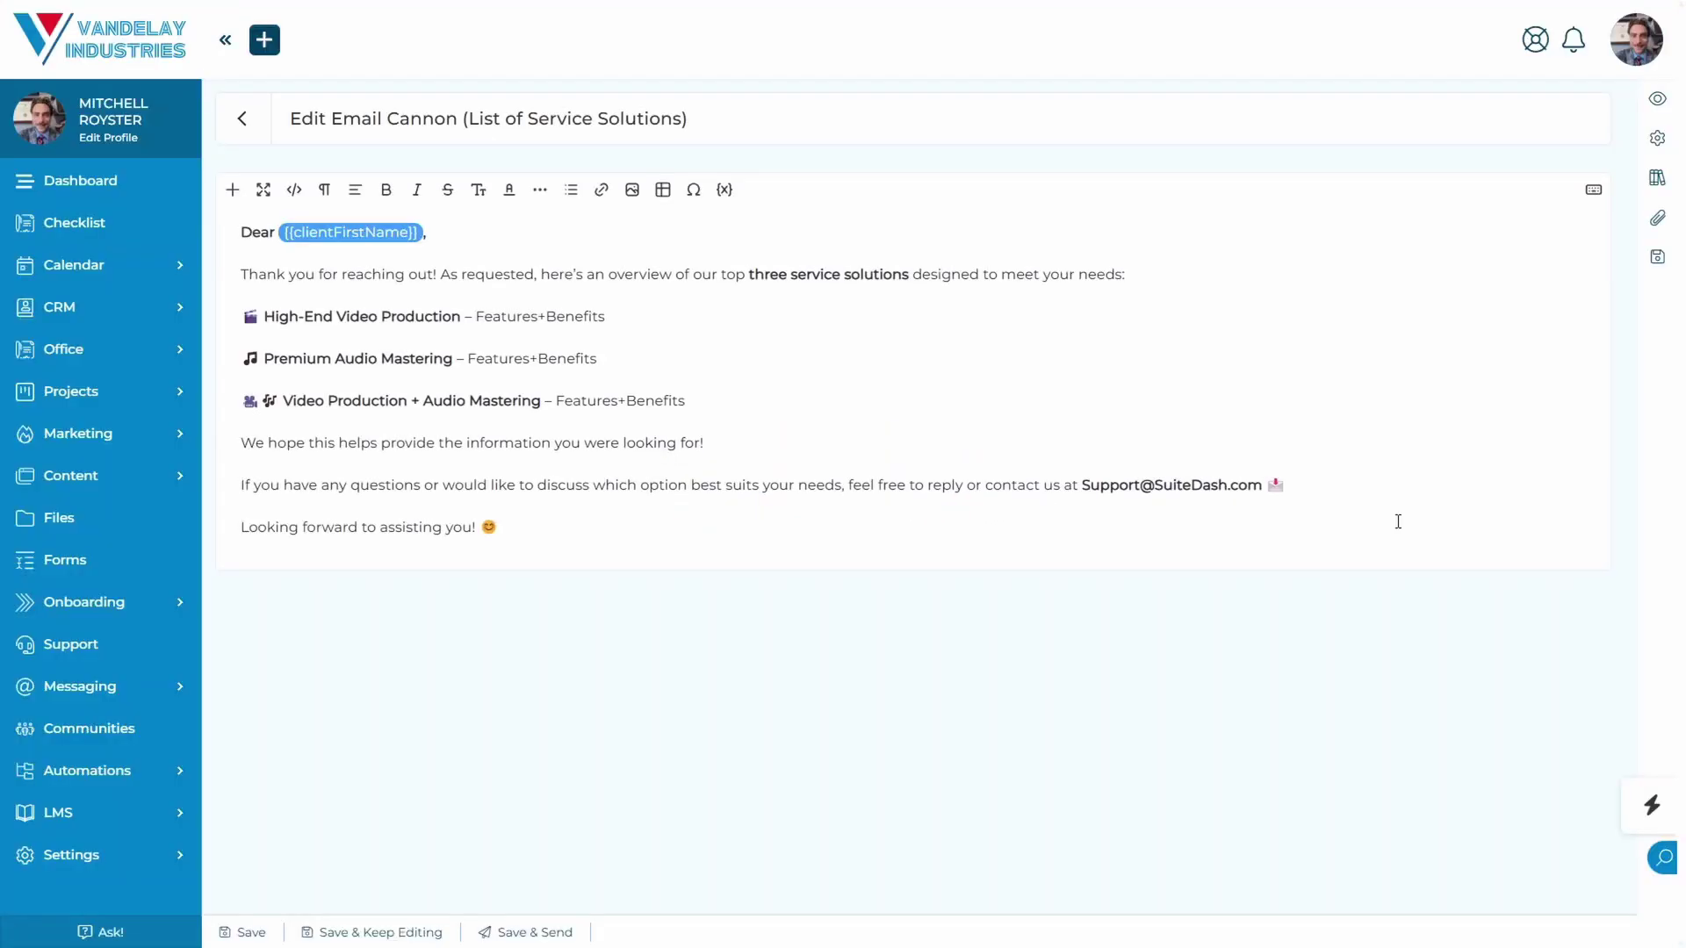
left_click(1658, 140)
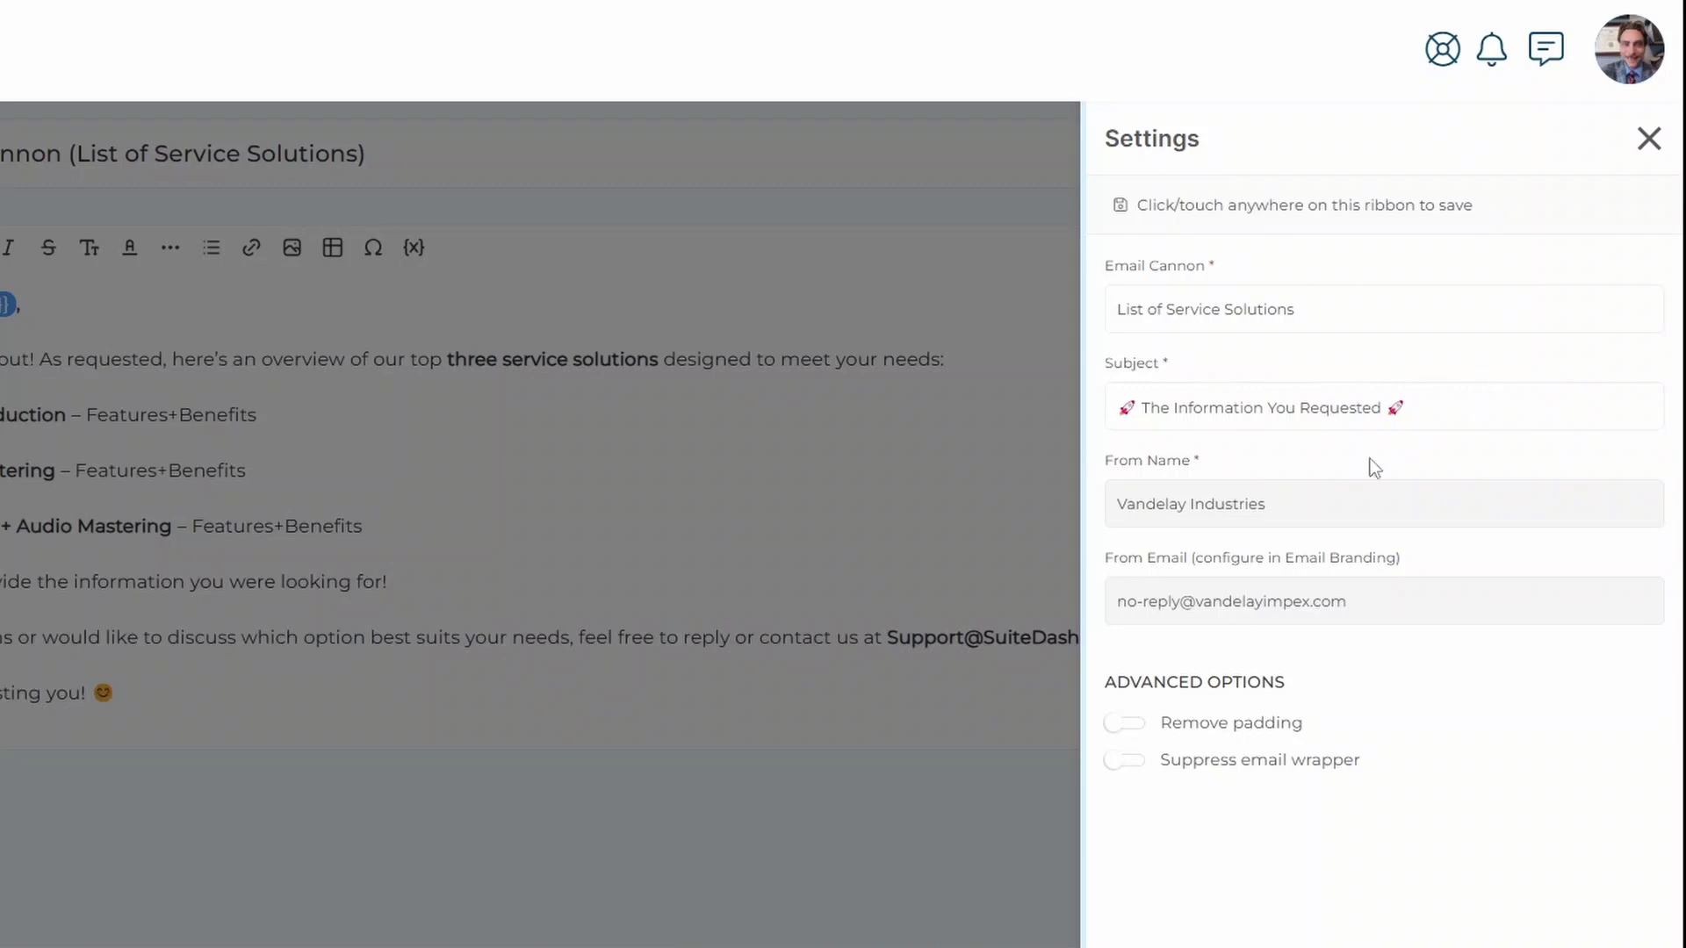
left_click(1648, 138)
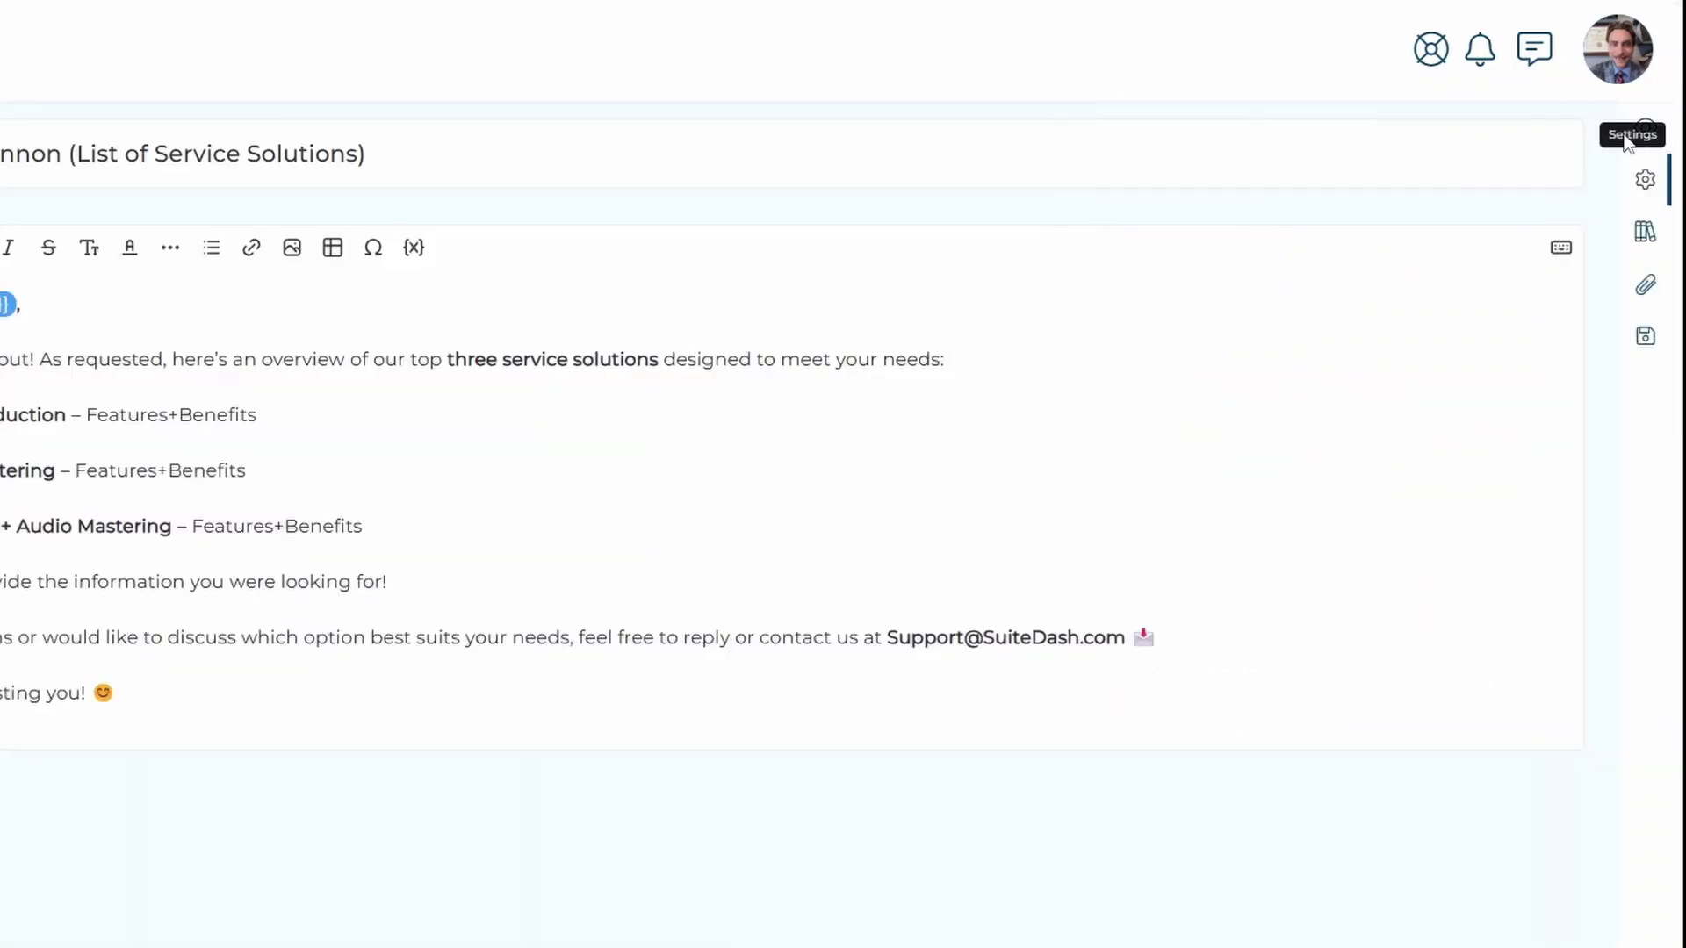
left_click(1647, 184)
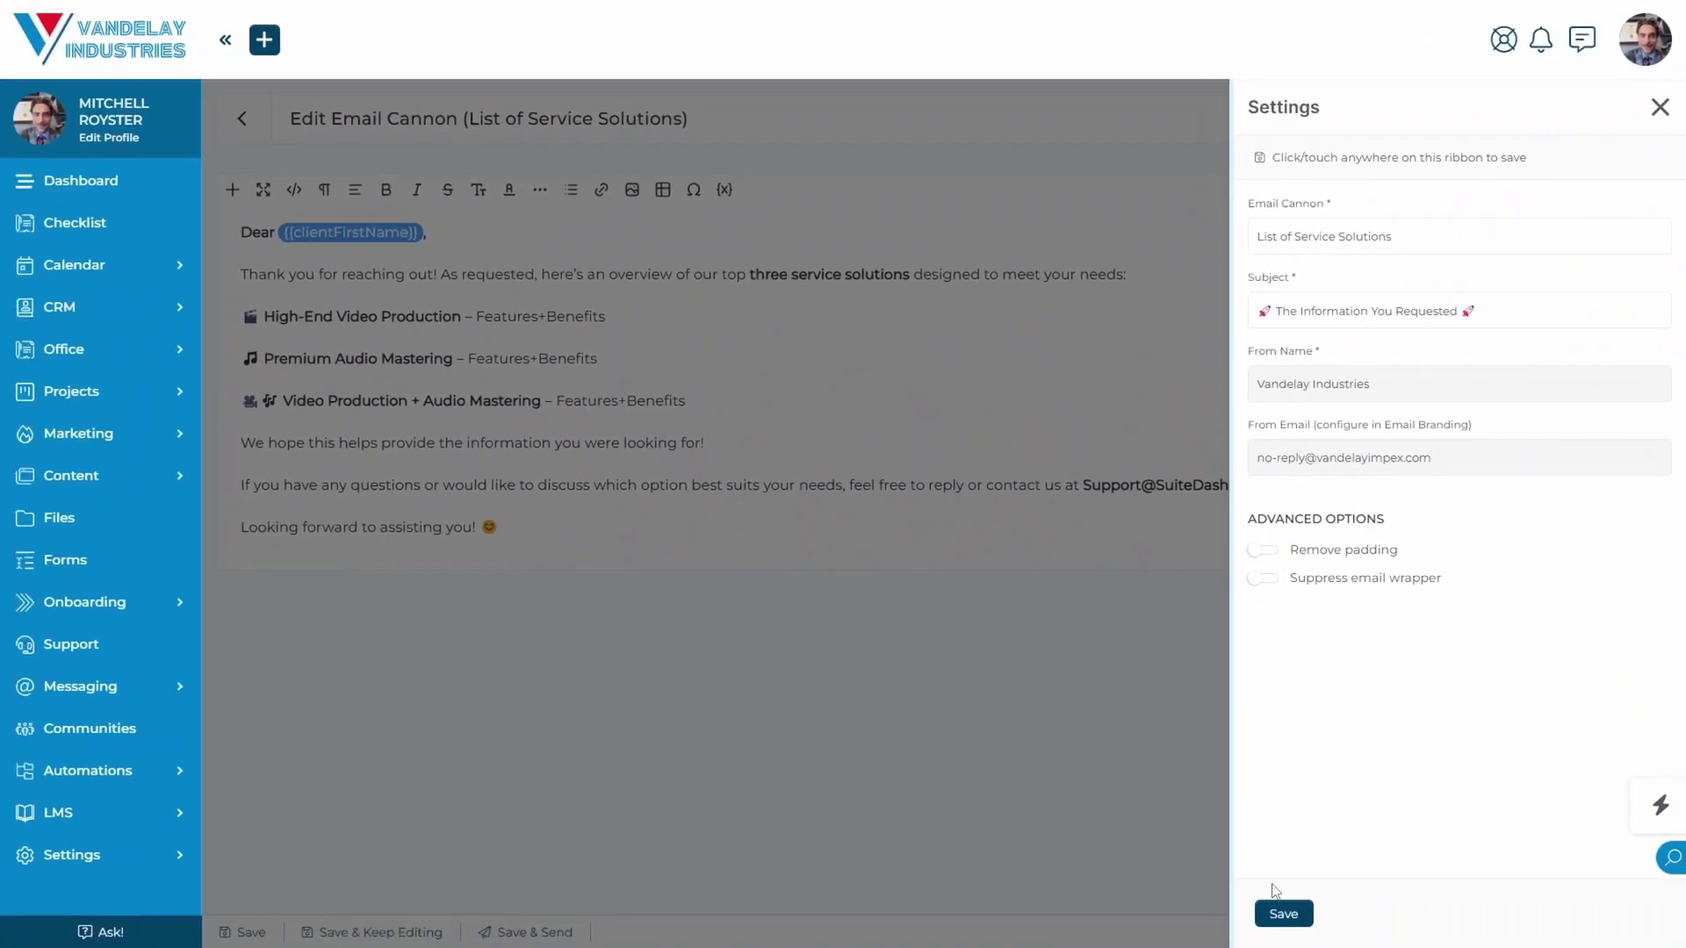
left_click(1277, 913)
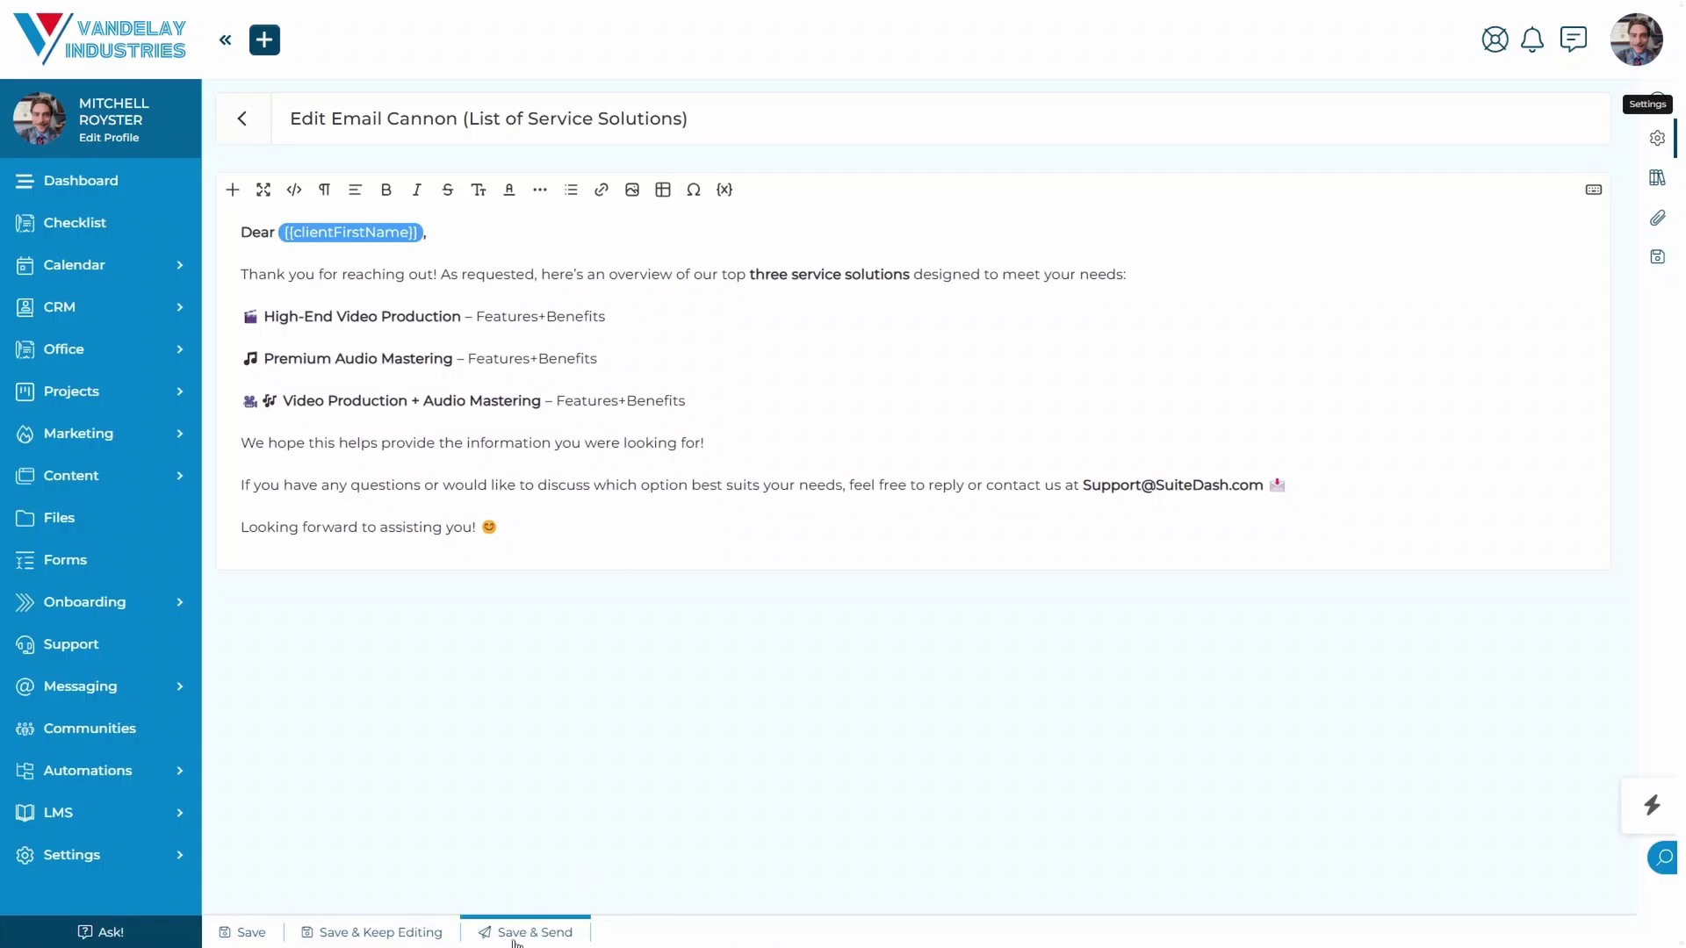
Save the cannon and review its sending preview.
left_click(516, 934)
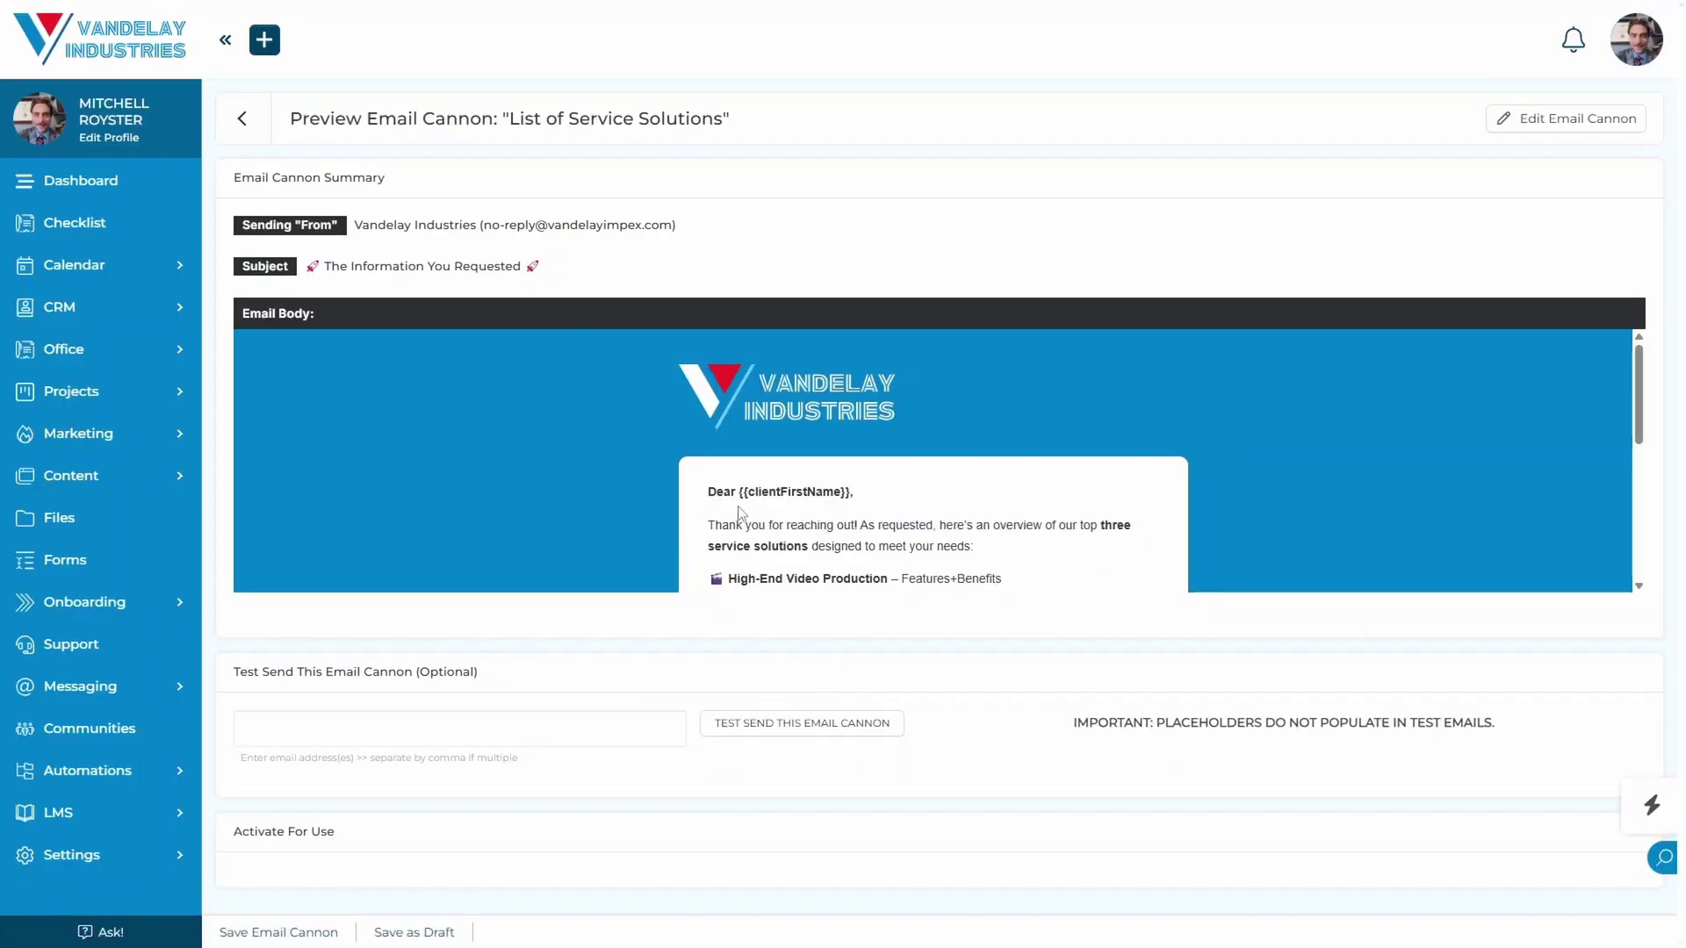
scroll(738, 513, "down", 6)
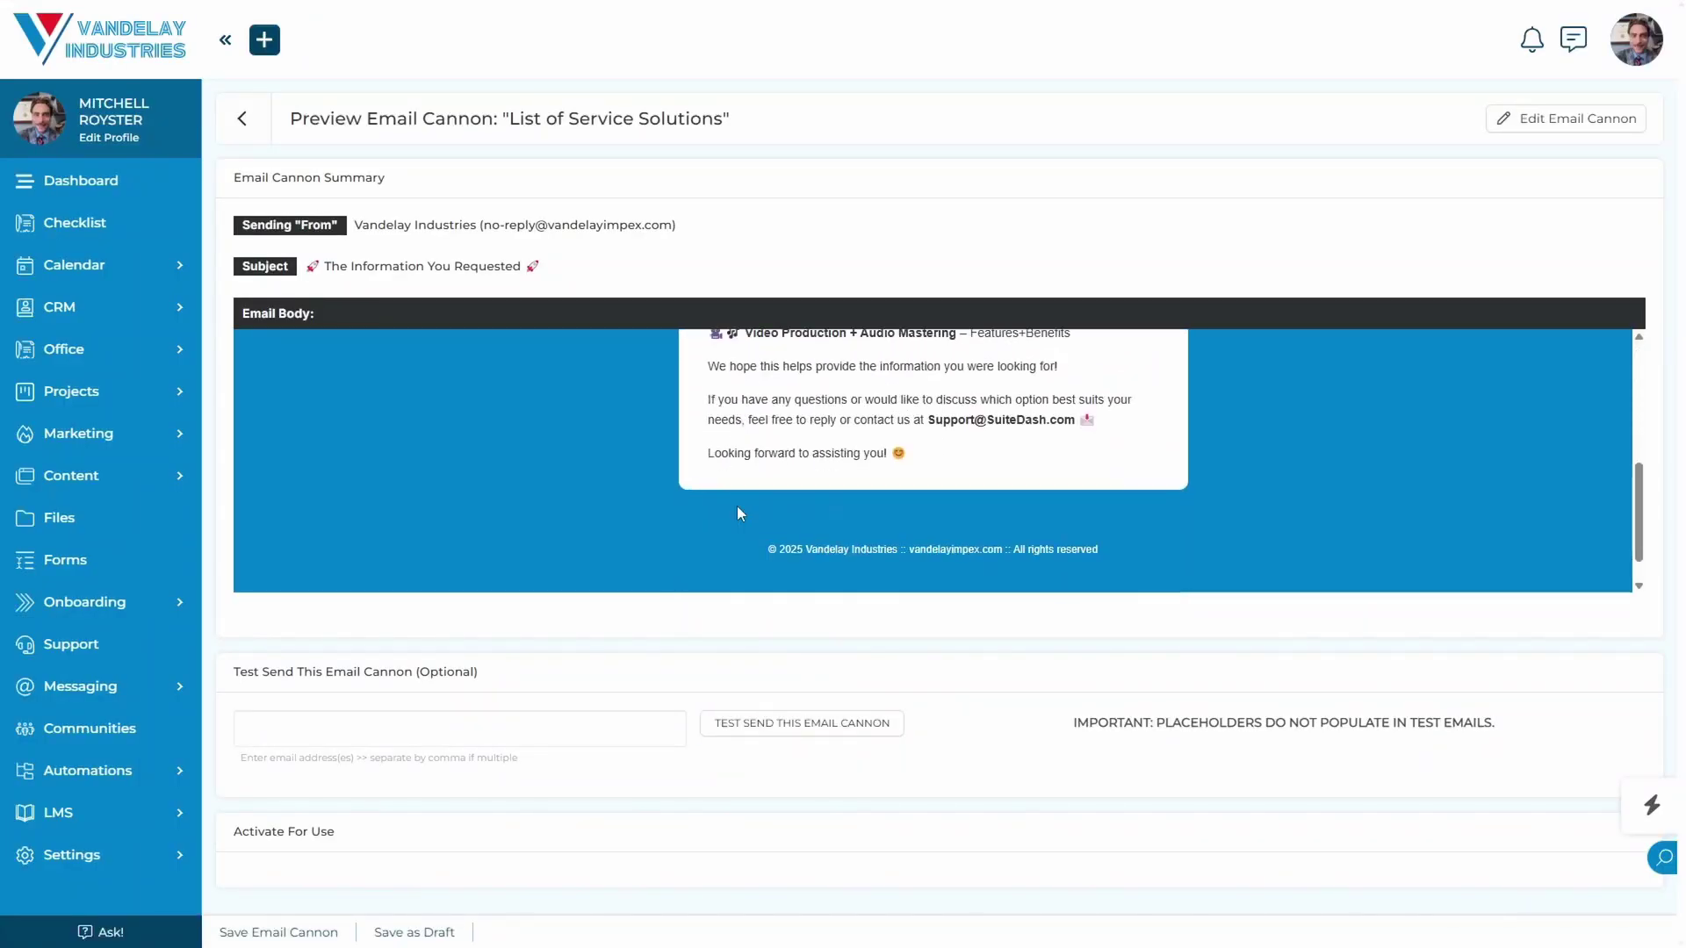
scroll(738, 513, "up", 5)
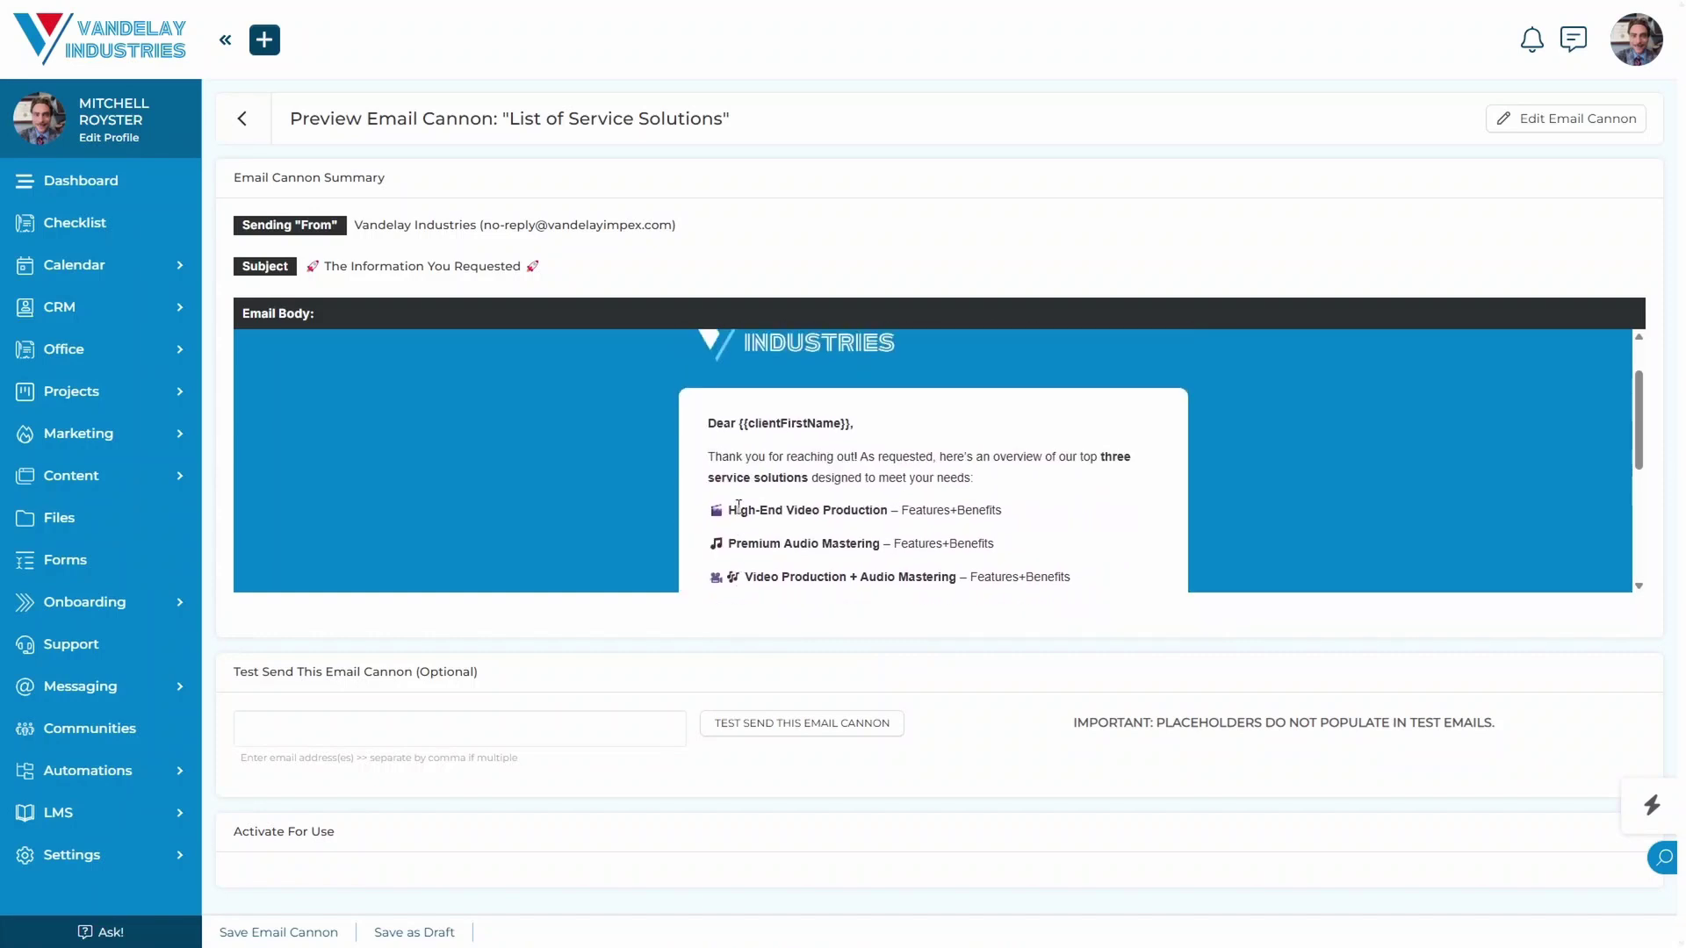
scroll(738, 507, "down", 5)
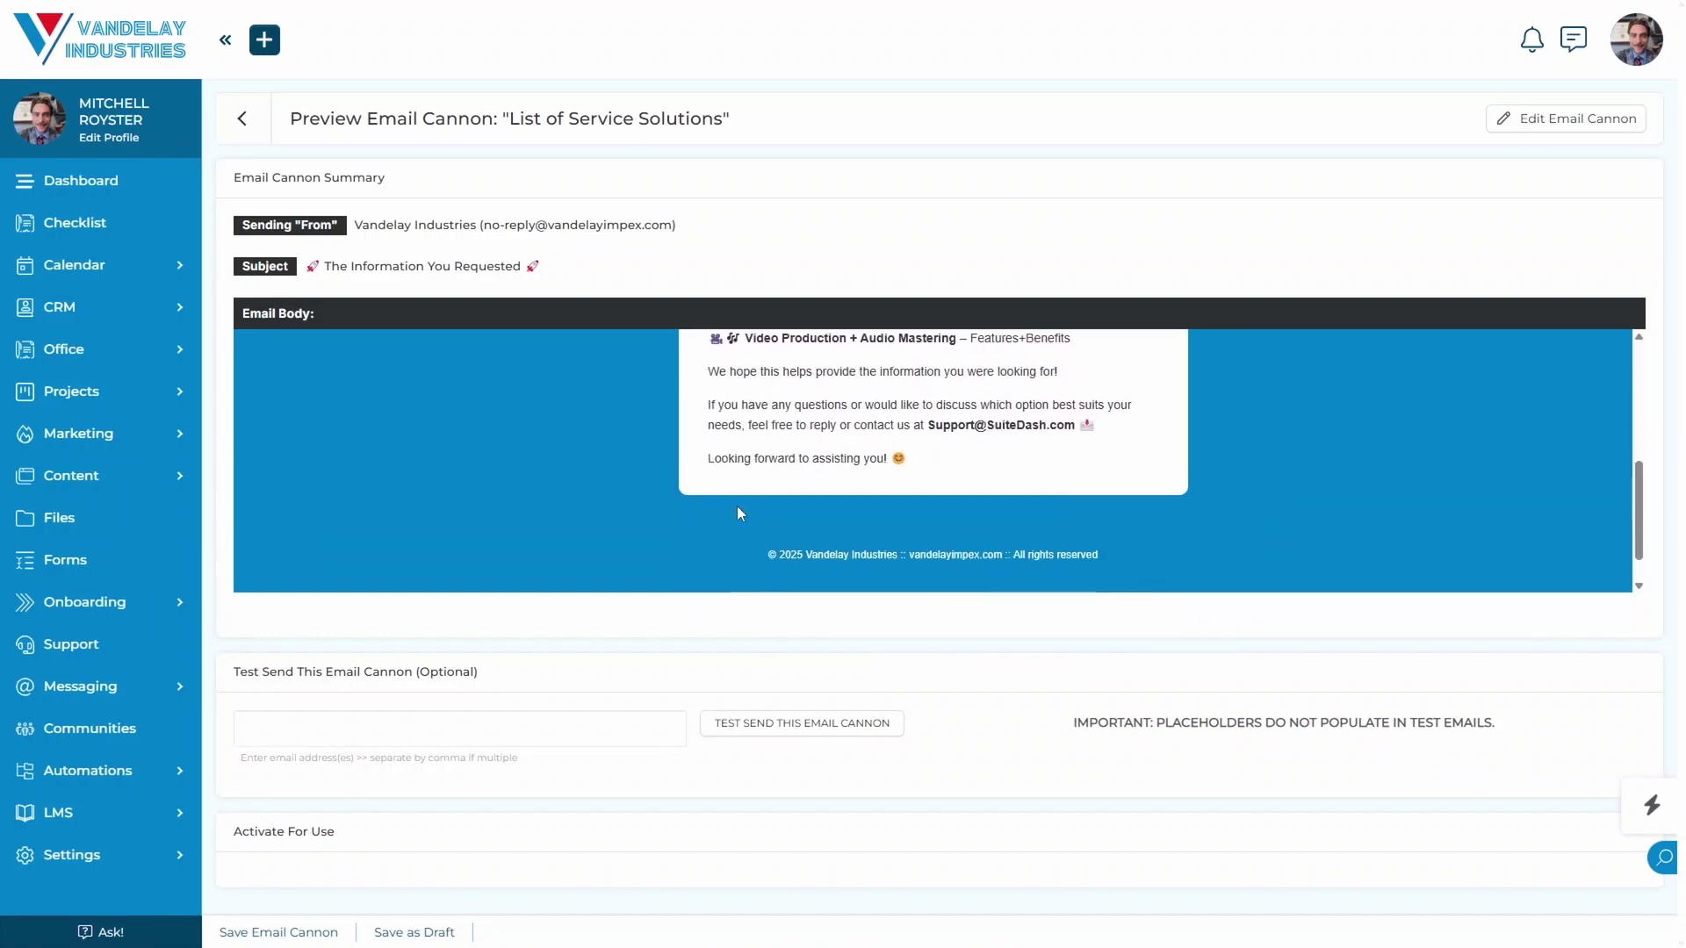
scroll(736, 514, "up", 5)
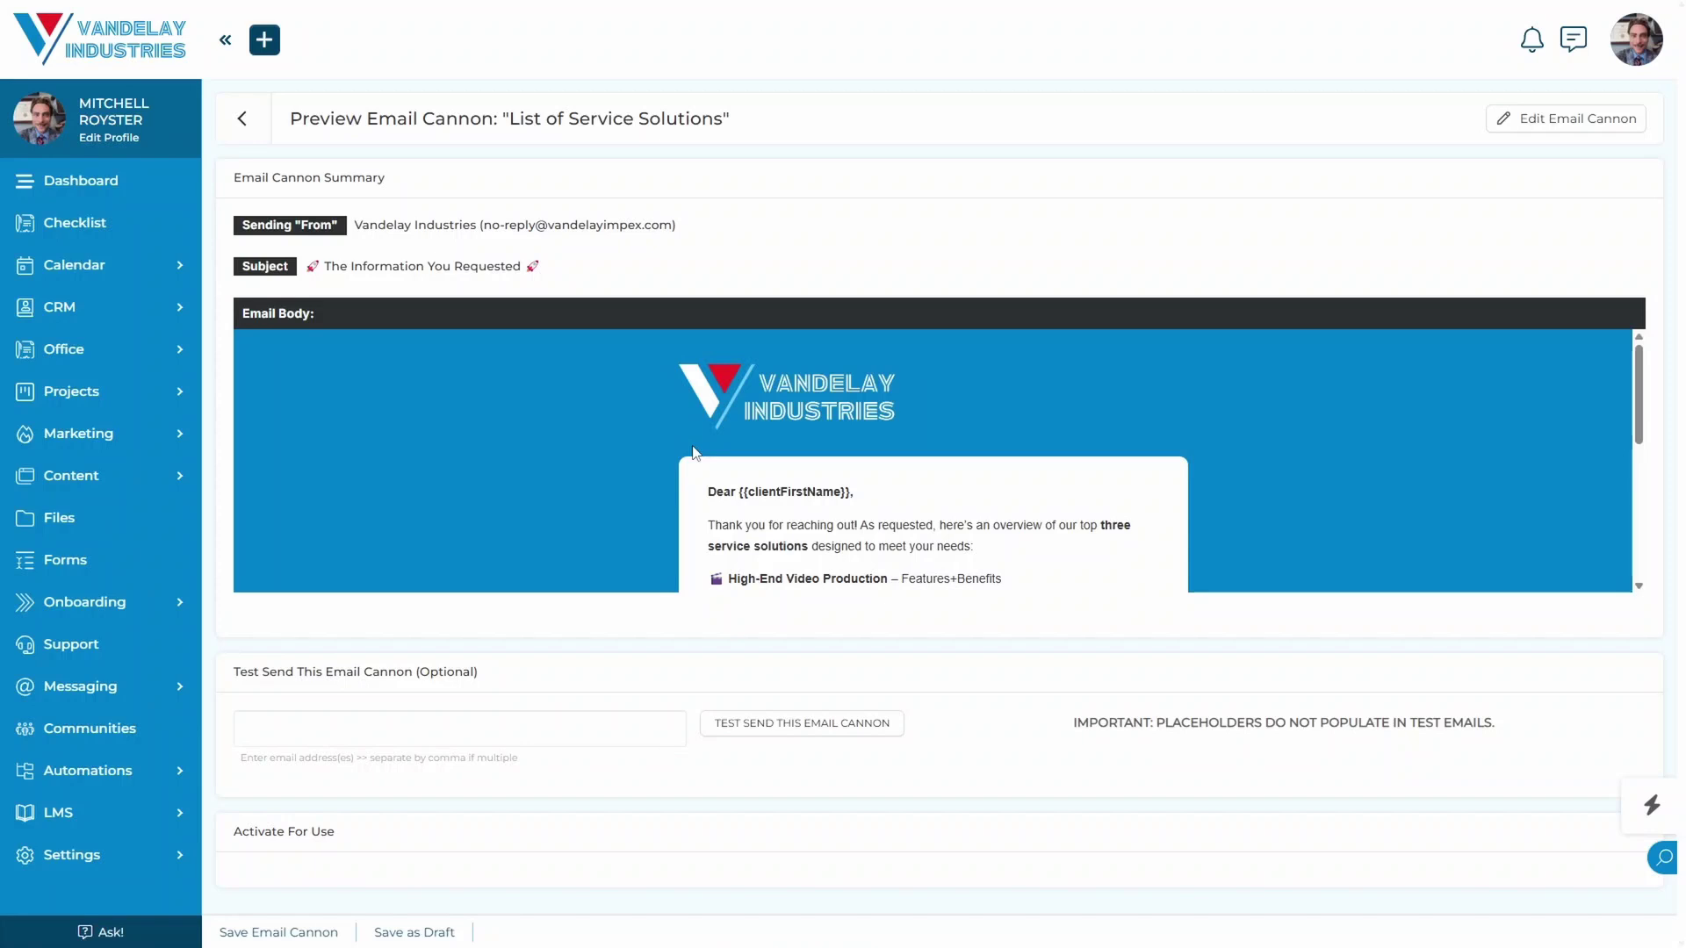
Send a test copy of the cannon to a pasted test recipient address.
left_click(581, 734)
key("ctrl+v")
left_click(852, 796)
left_click(790, 738)
left_click_drag(1070, 734, 1501, 727)
left_click(1482, 716)
Inspect the email body, highlighting the clientFirstName placeholder in the greeting.
scroll(1336, 478, "down", 1)
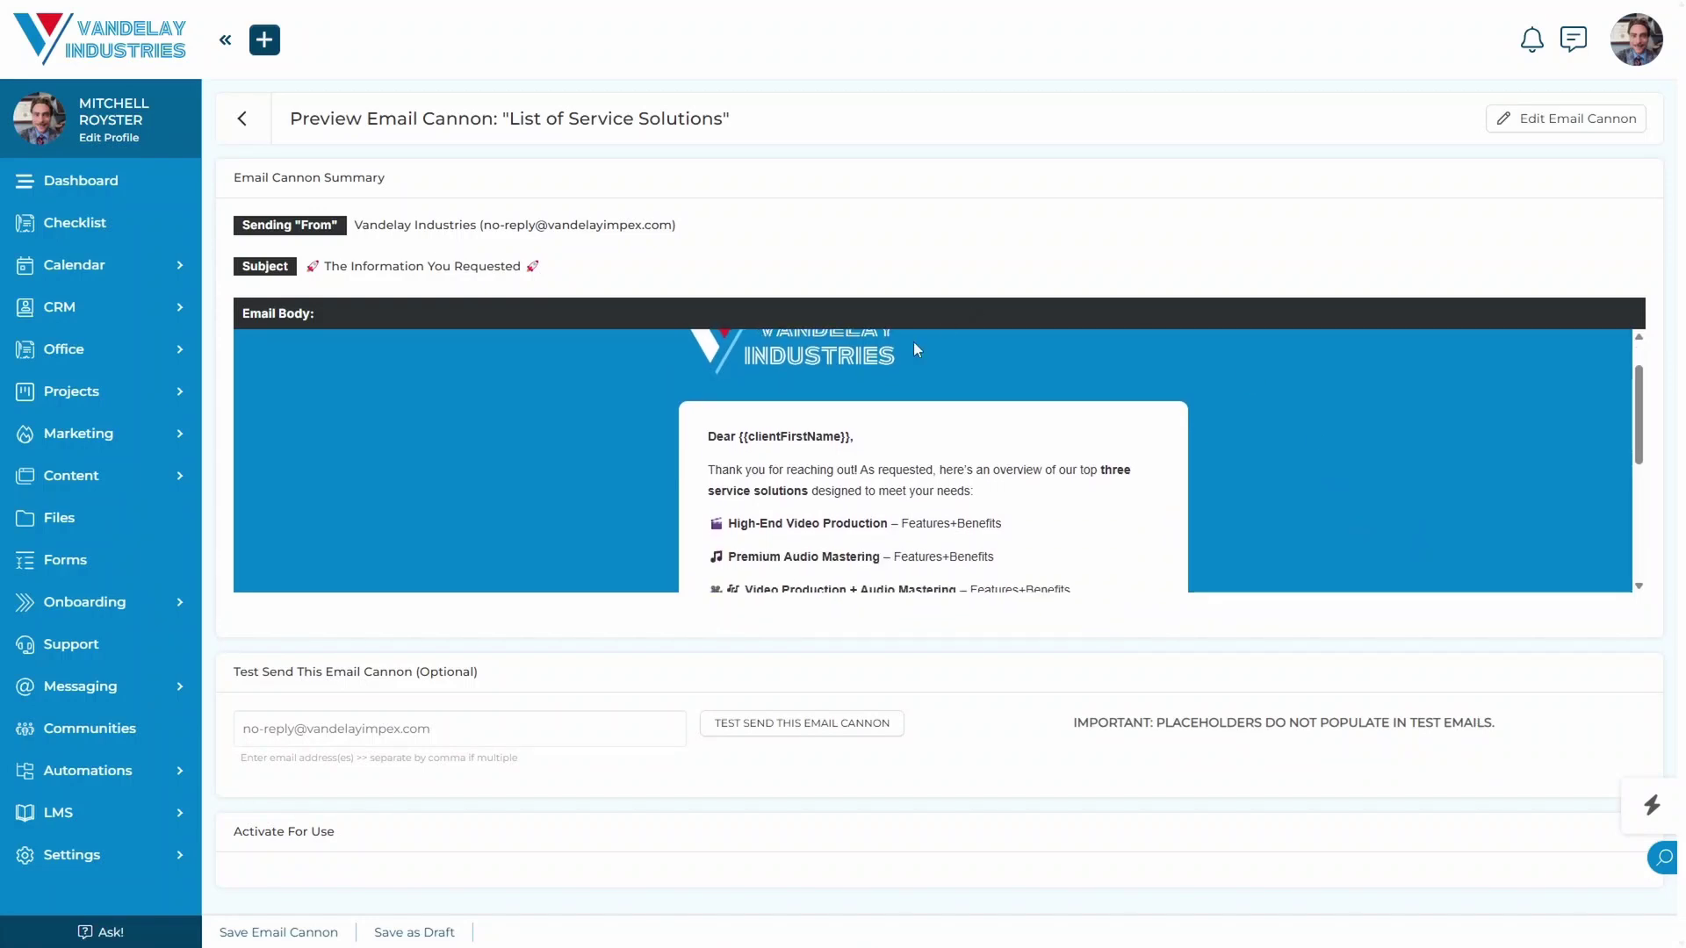
scroll(882, 395, "down", 2)
scroll(870, 413, "up", 1)
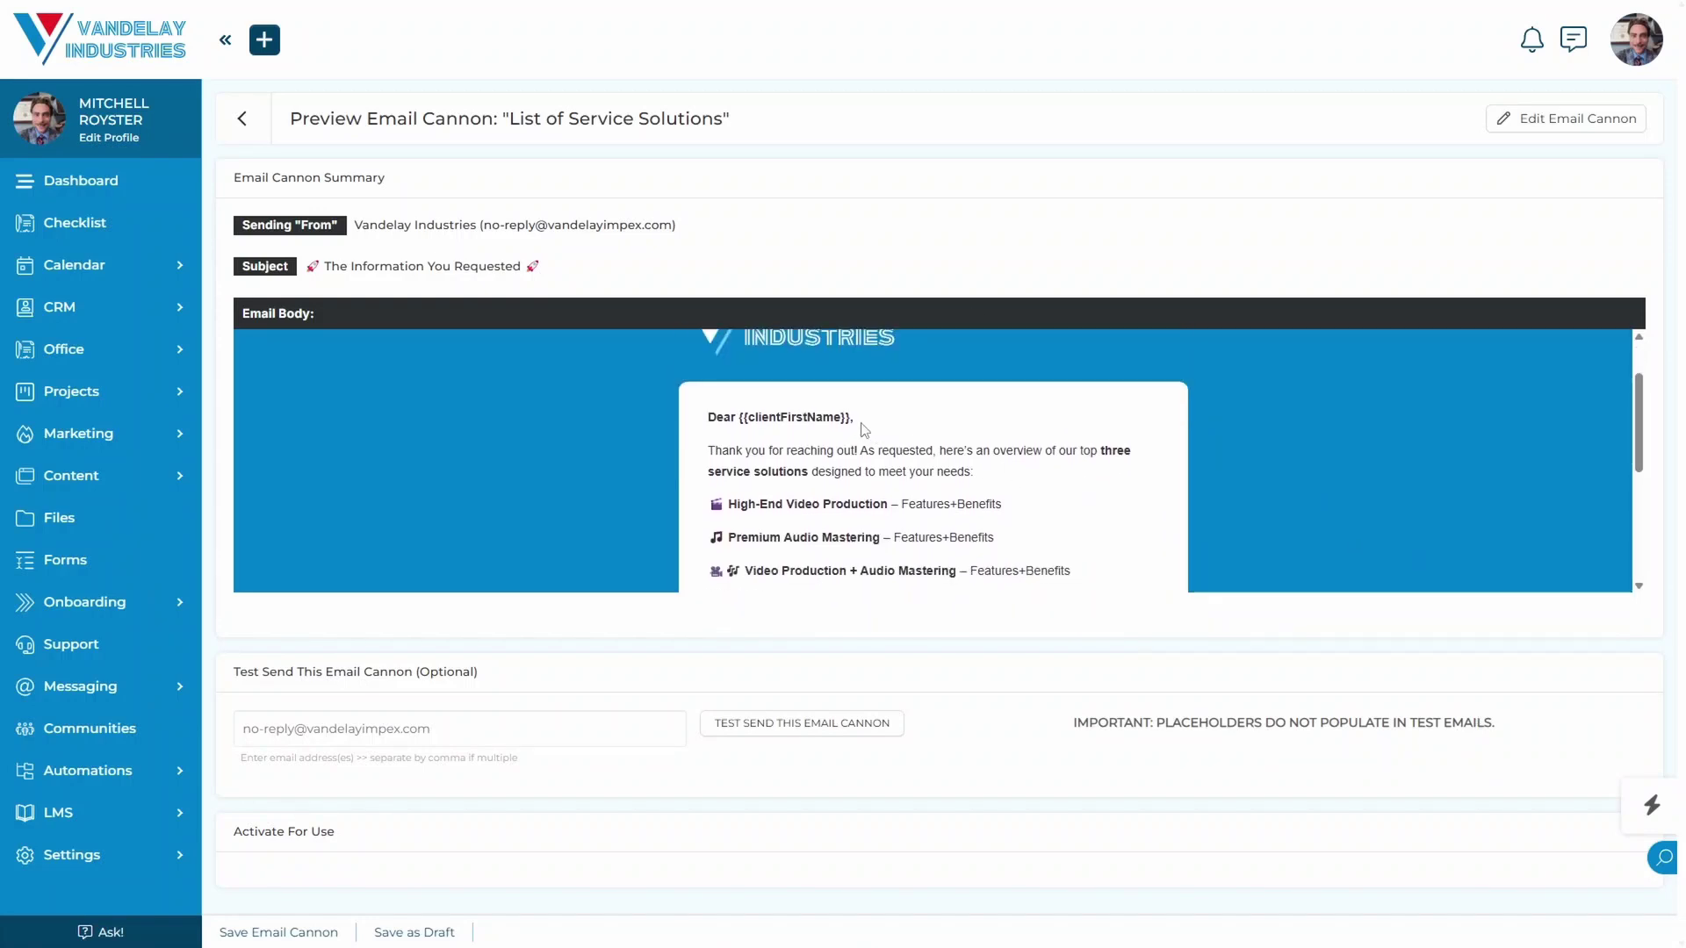
left_click_drag(850, 418, 739, 418)
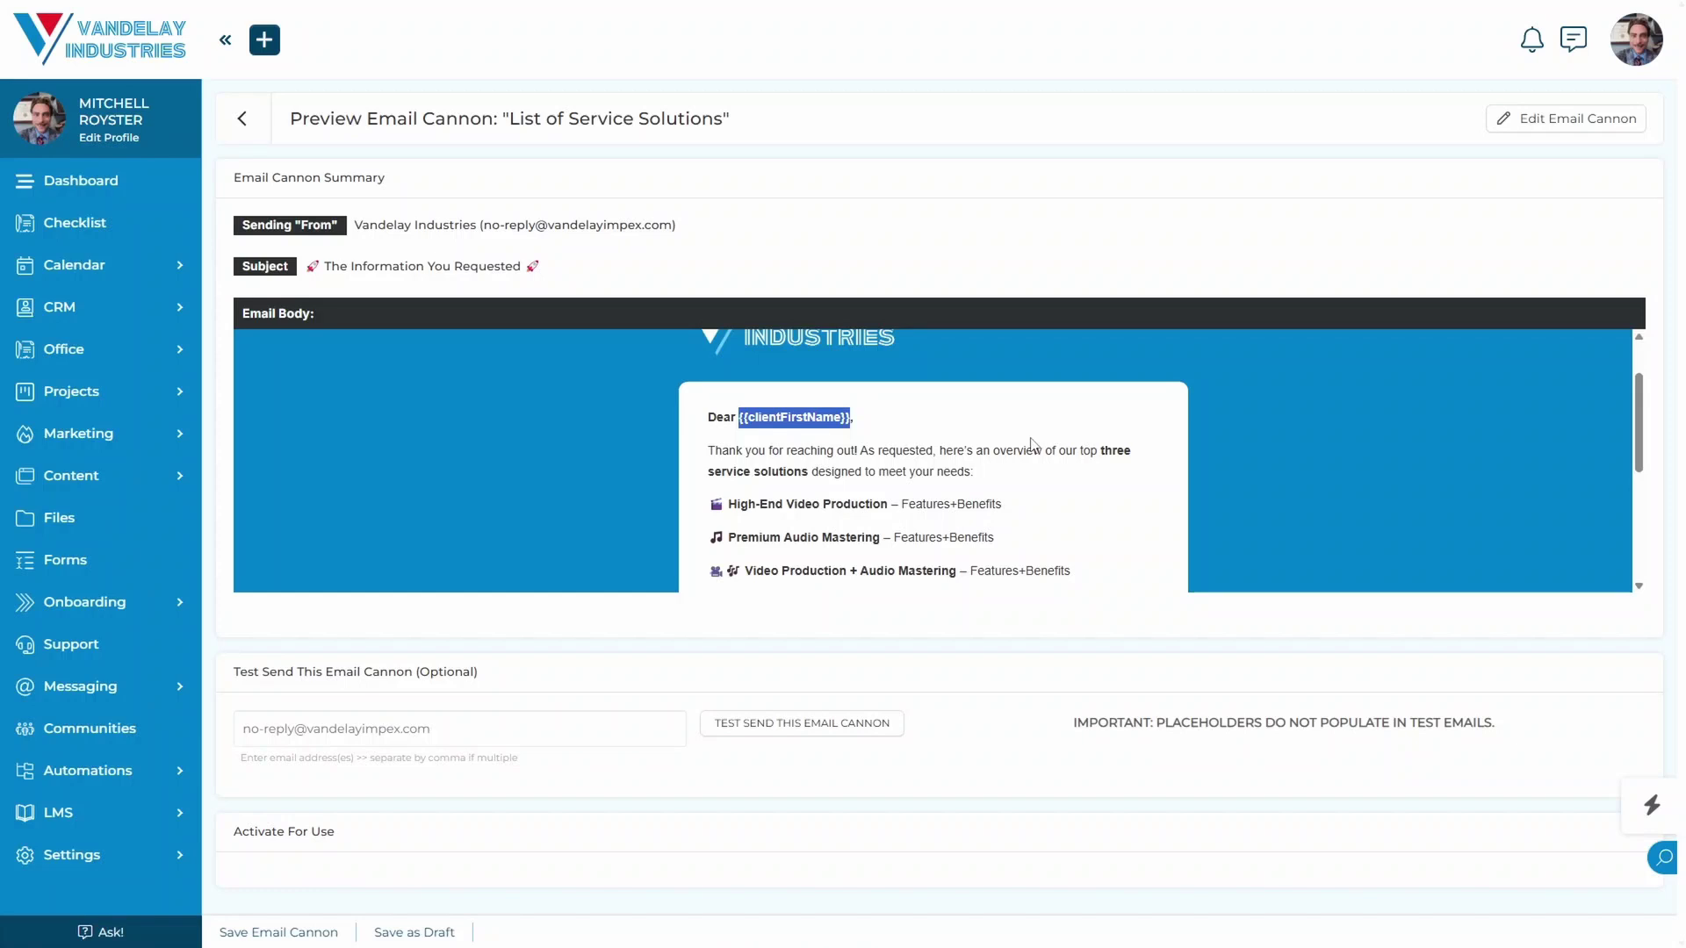
scroll(1033, 445, "down", 1)
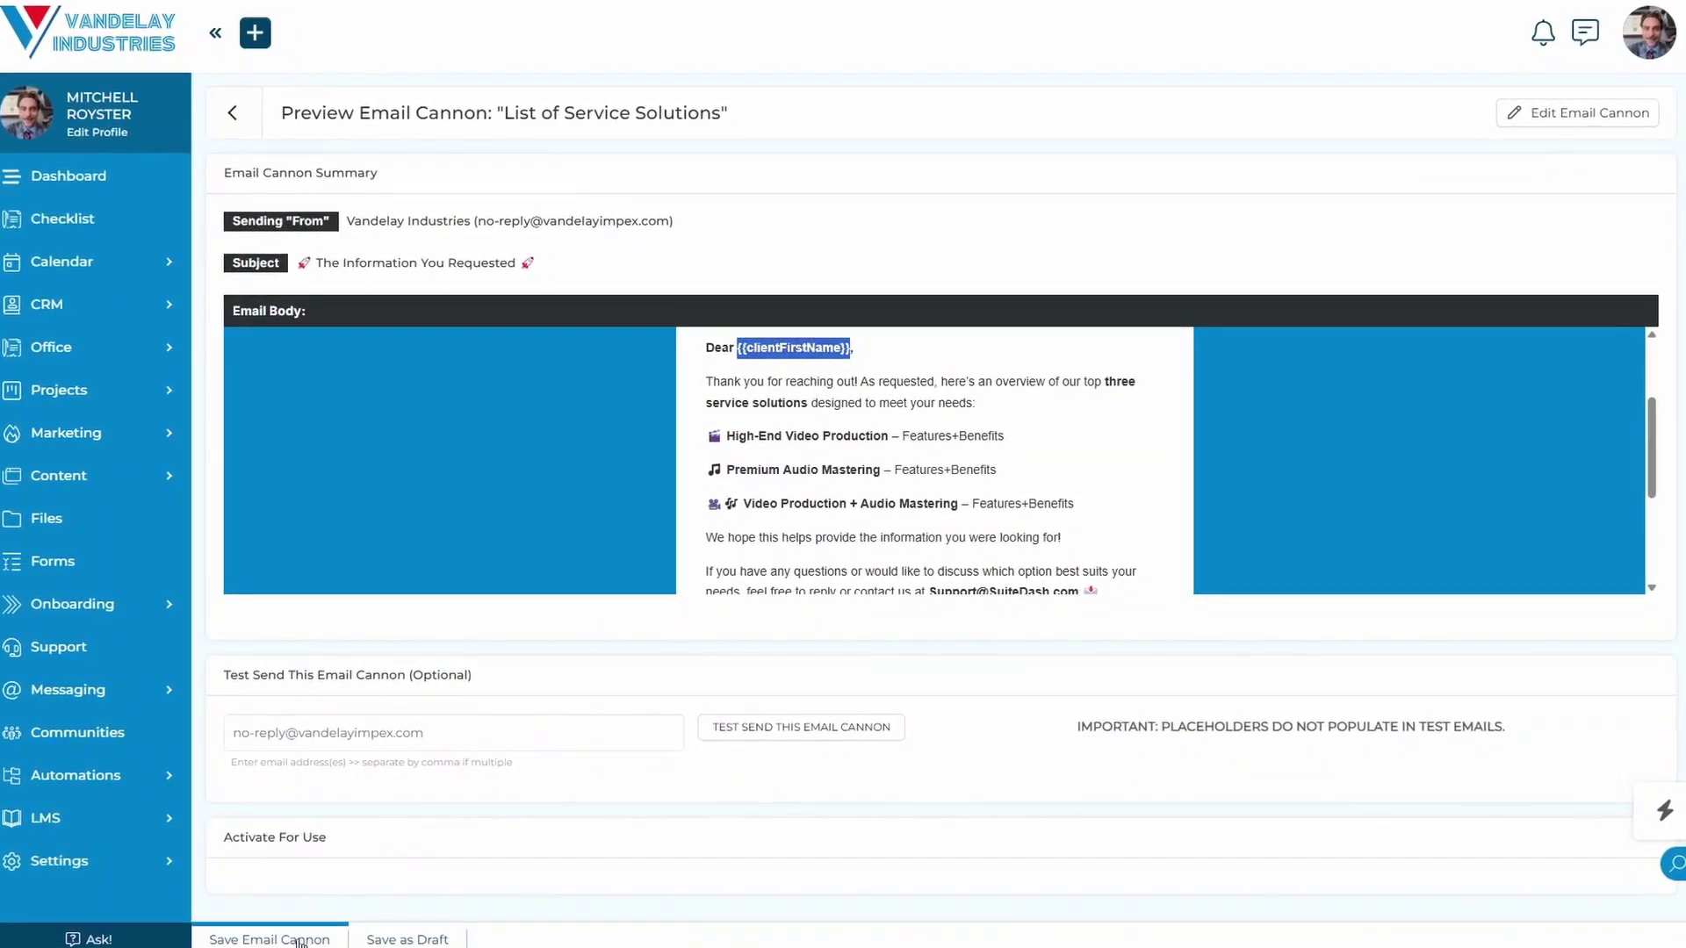
Save the List of Service Solutions cannon and check the Ready cannons list.
left_click(298, 940)
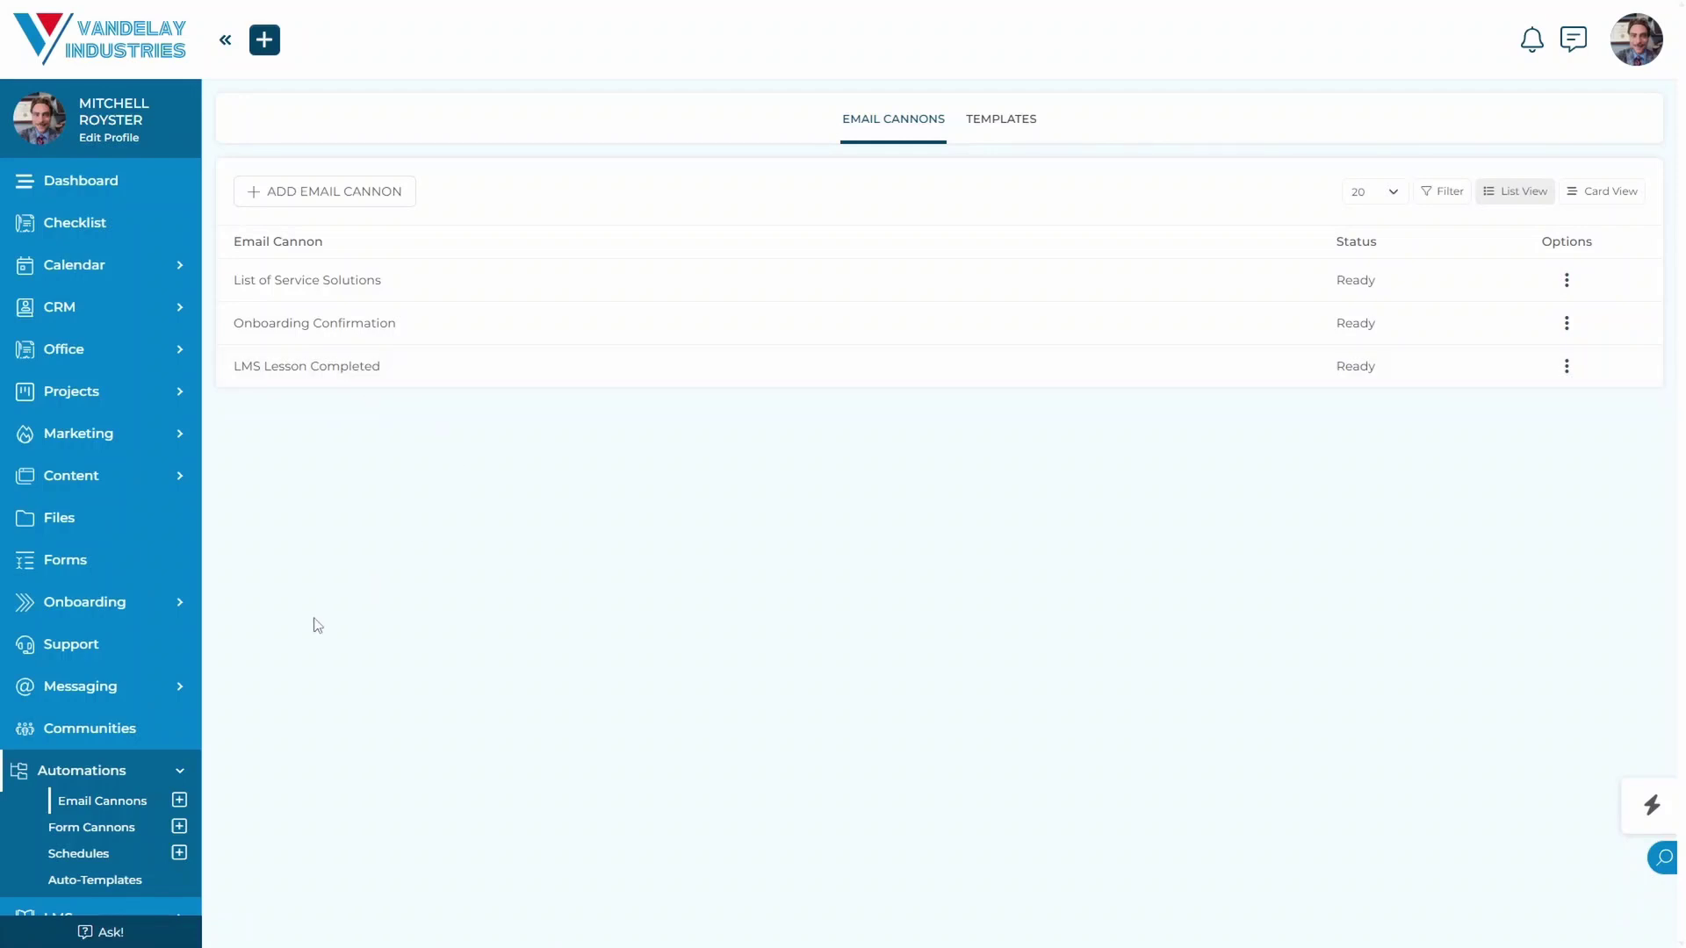
scroll(158, 650, "down", 2)
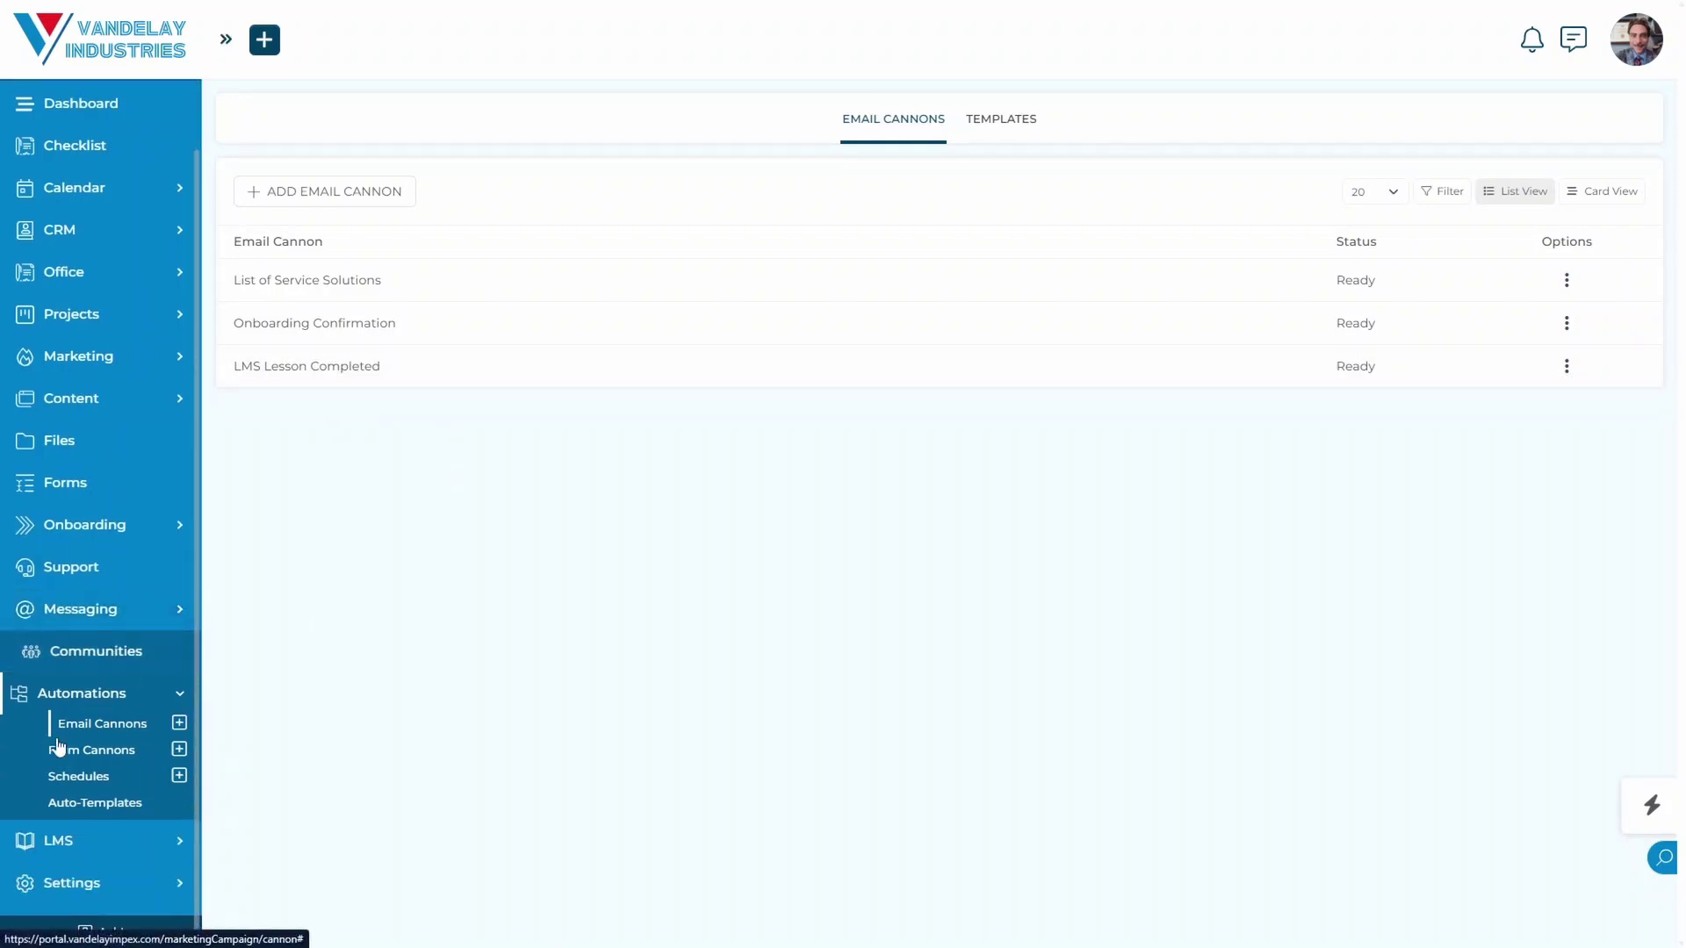
Open the SuiteDash Accelerator course under LMS and show Lesson #1: Introduction's options.
left_click(118, 852)
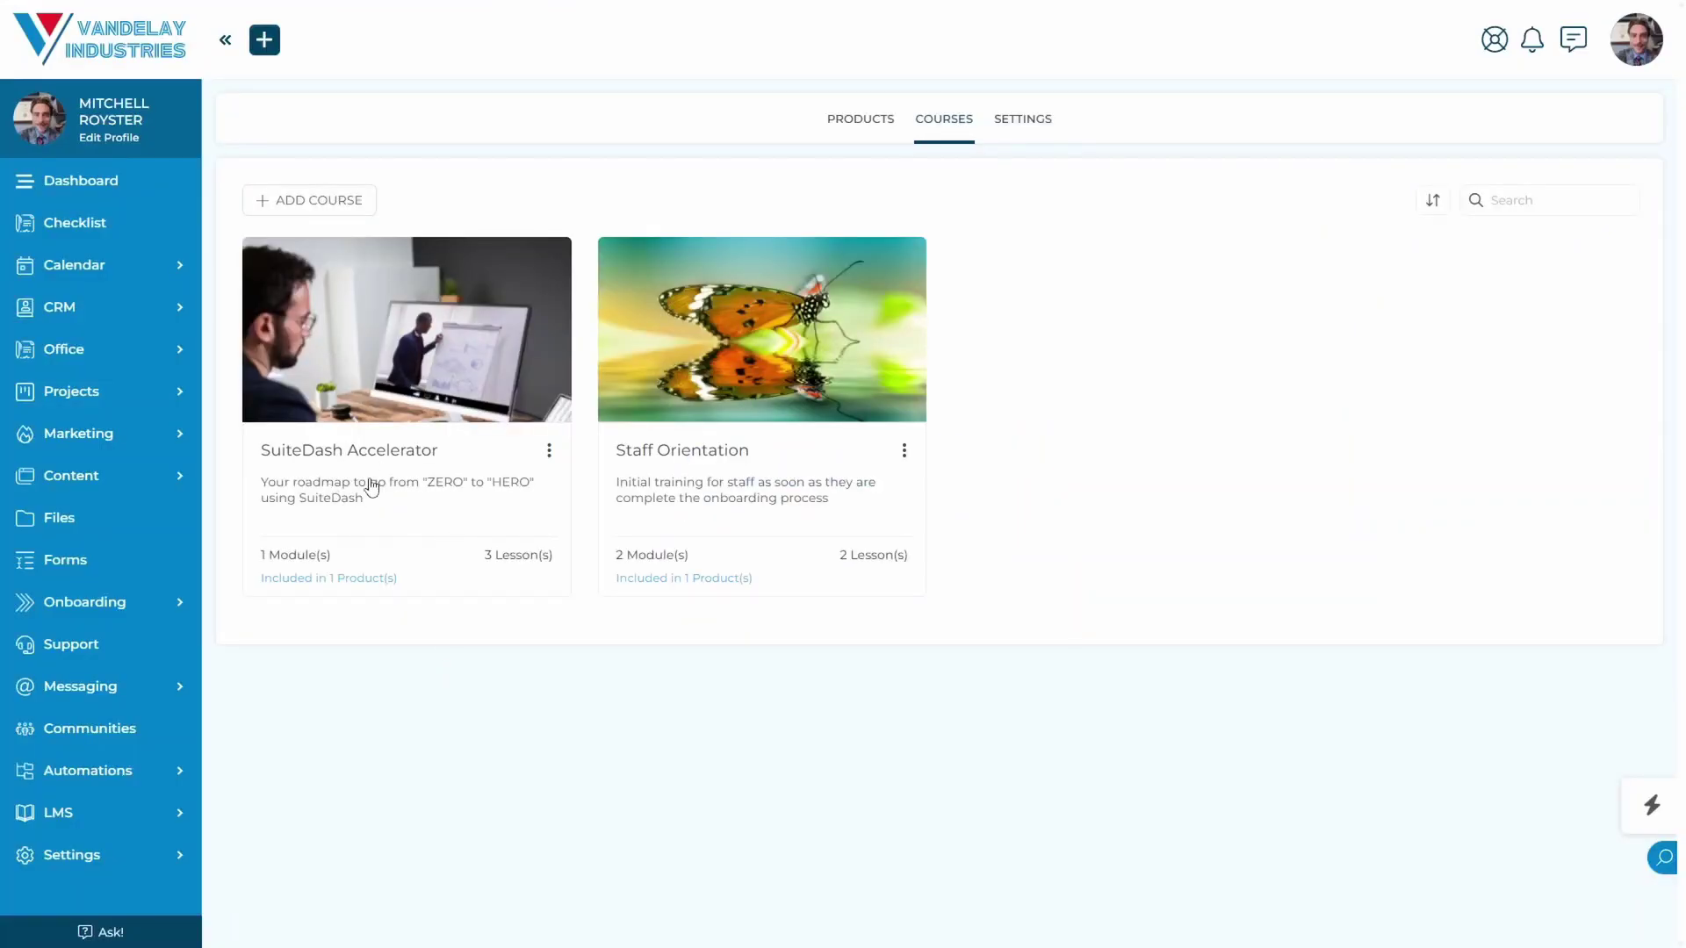
left_click(423, 517)
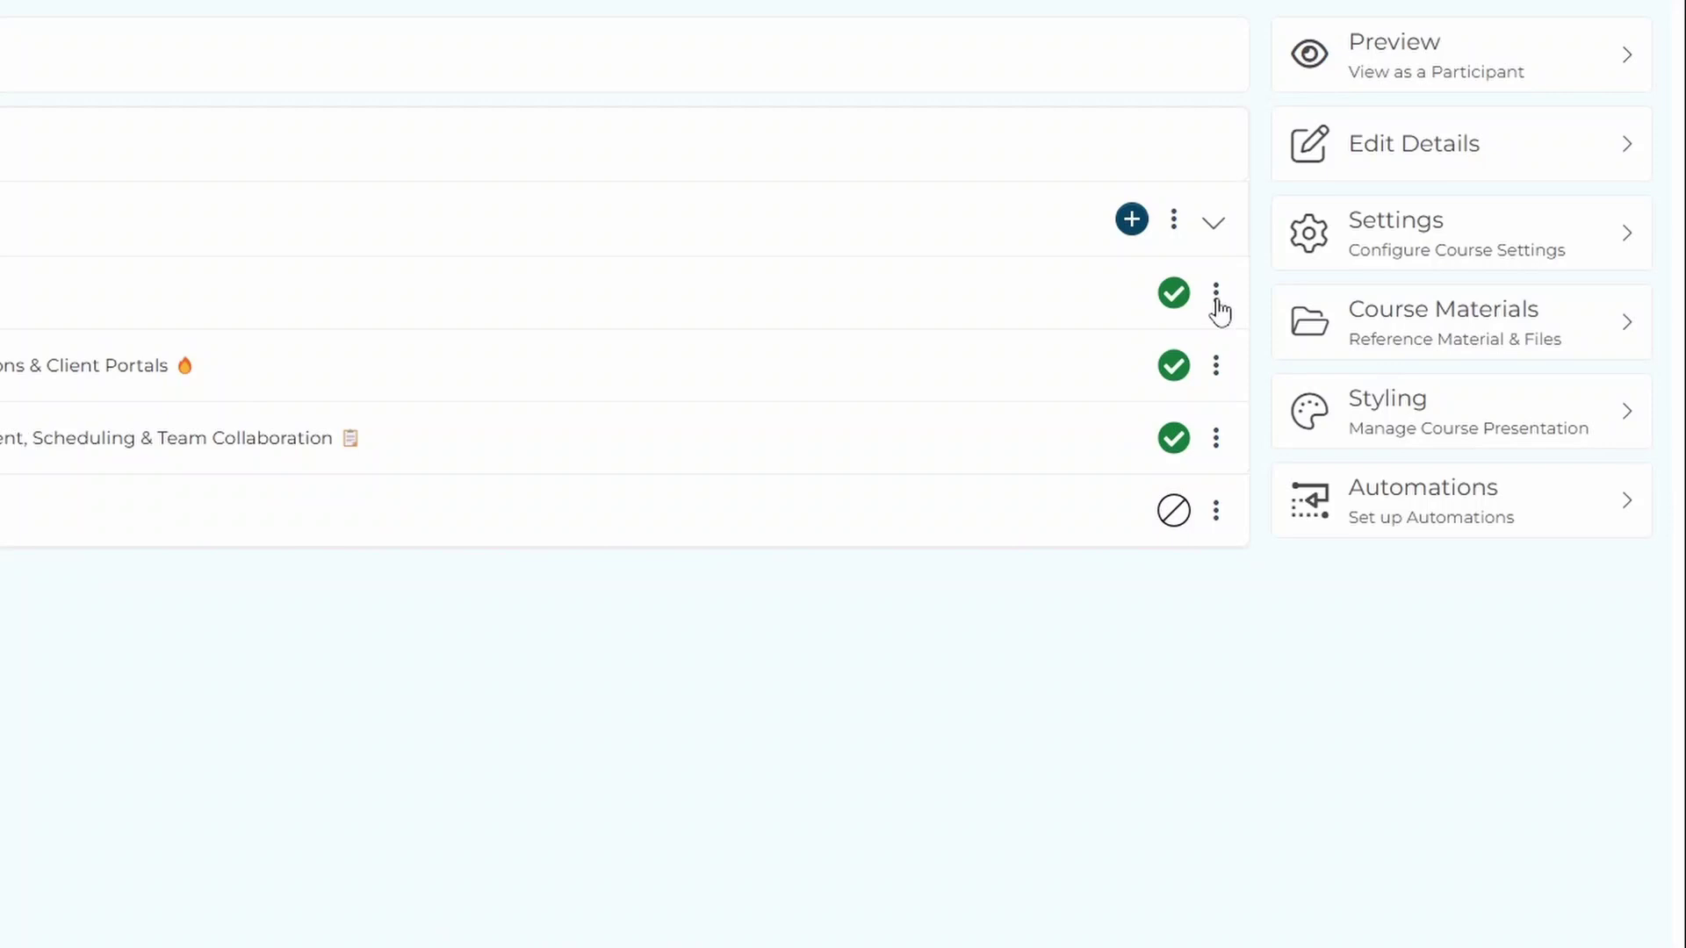
left_click(1216, 298)
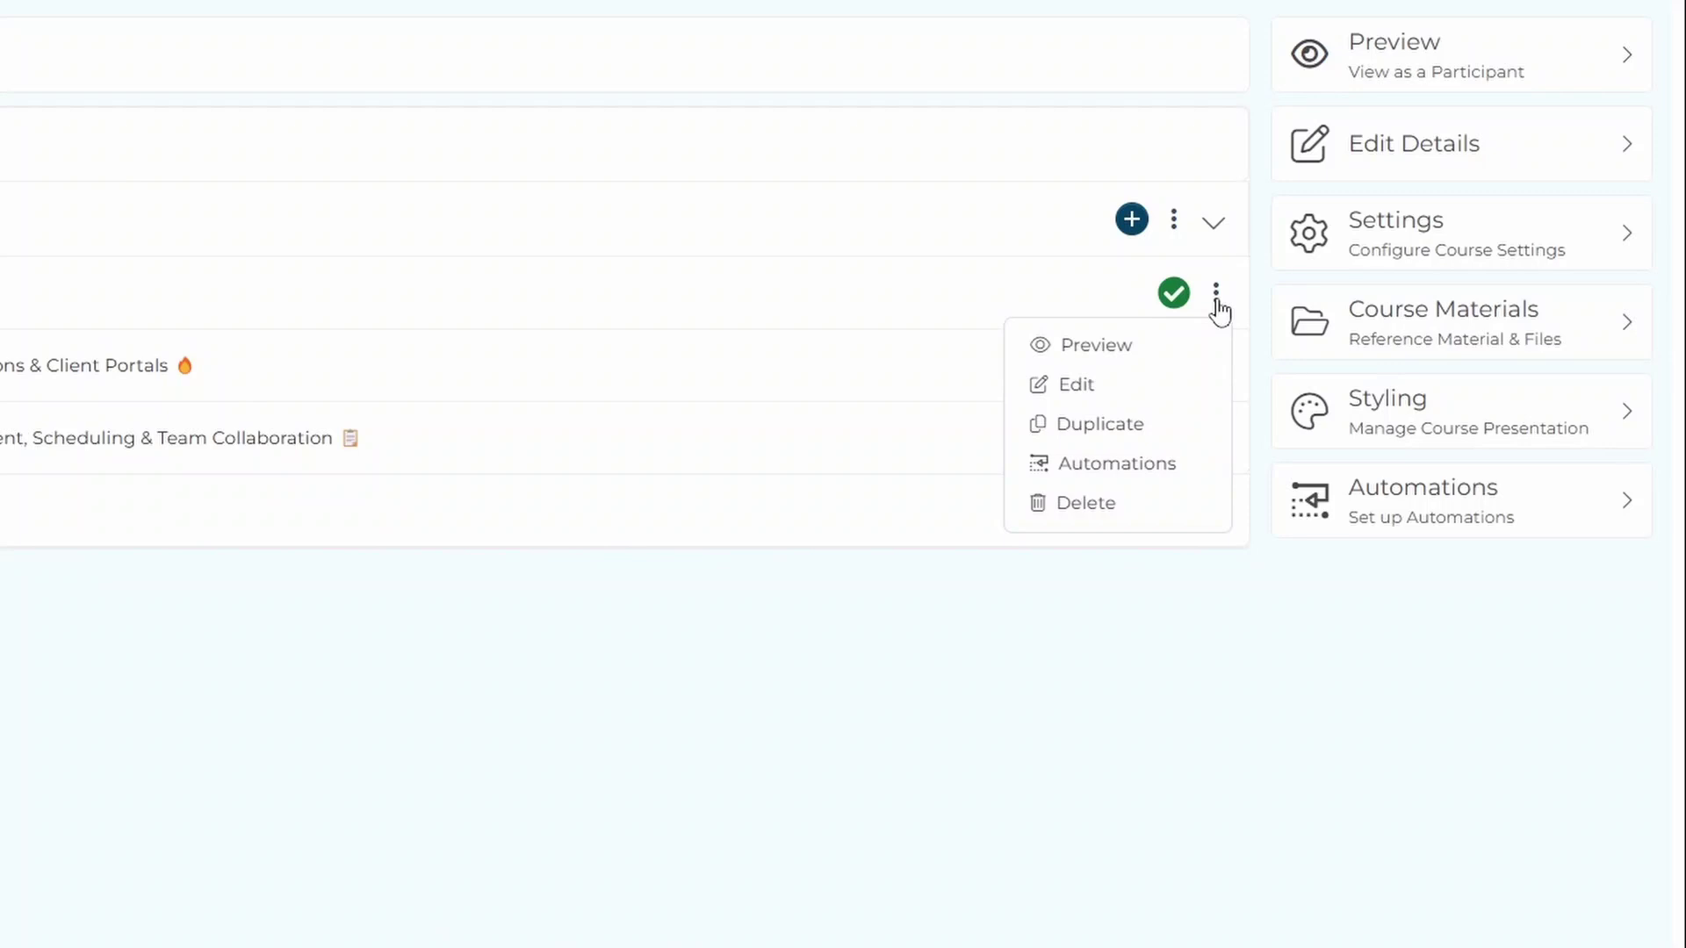
Add a contact-completion automation firing the LMS Lesson Completed email cannon, and save it.
left_click(1149, 473)
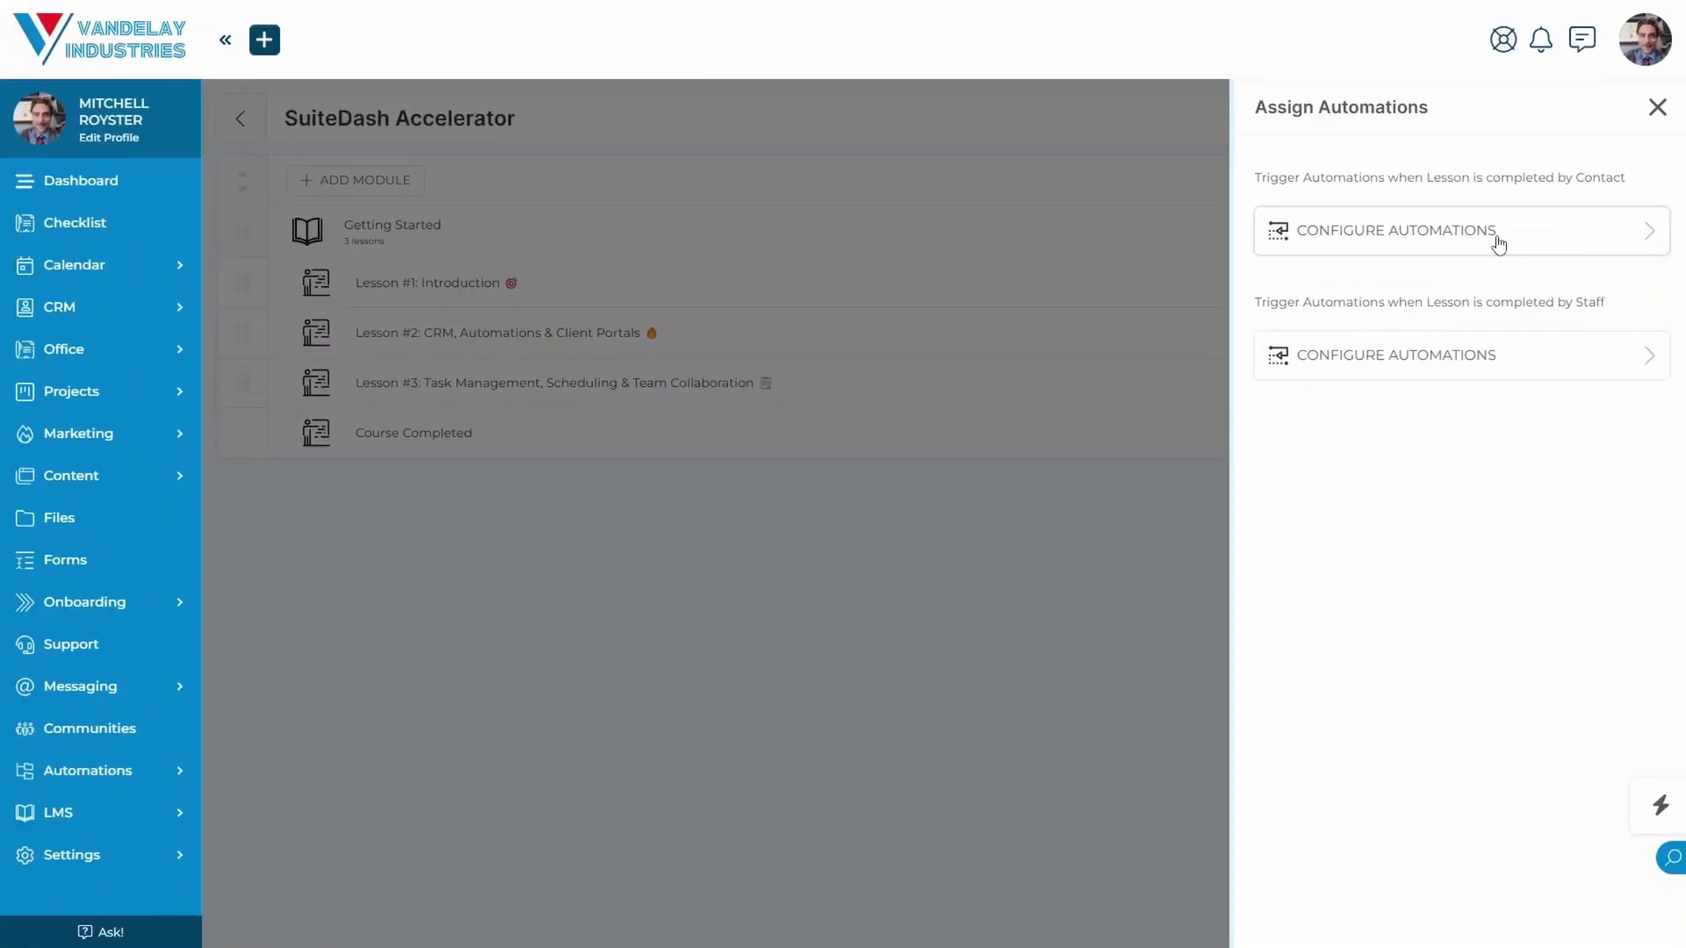
left_click(1498, 245)
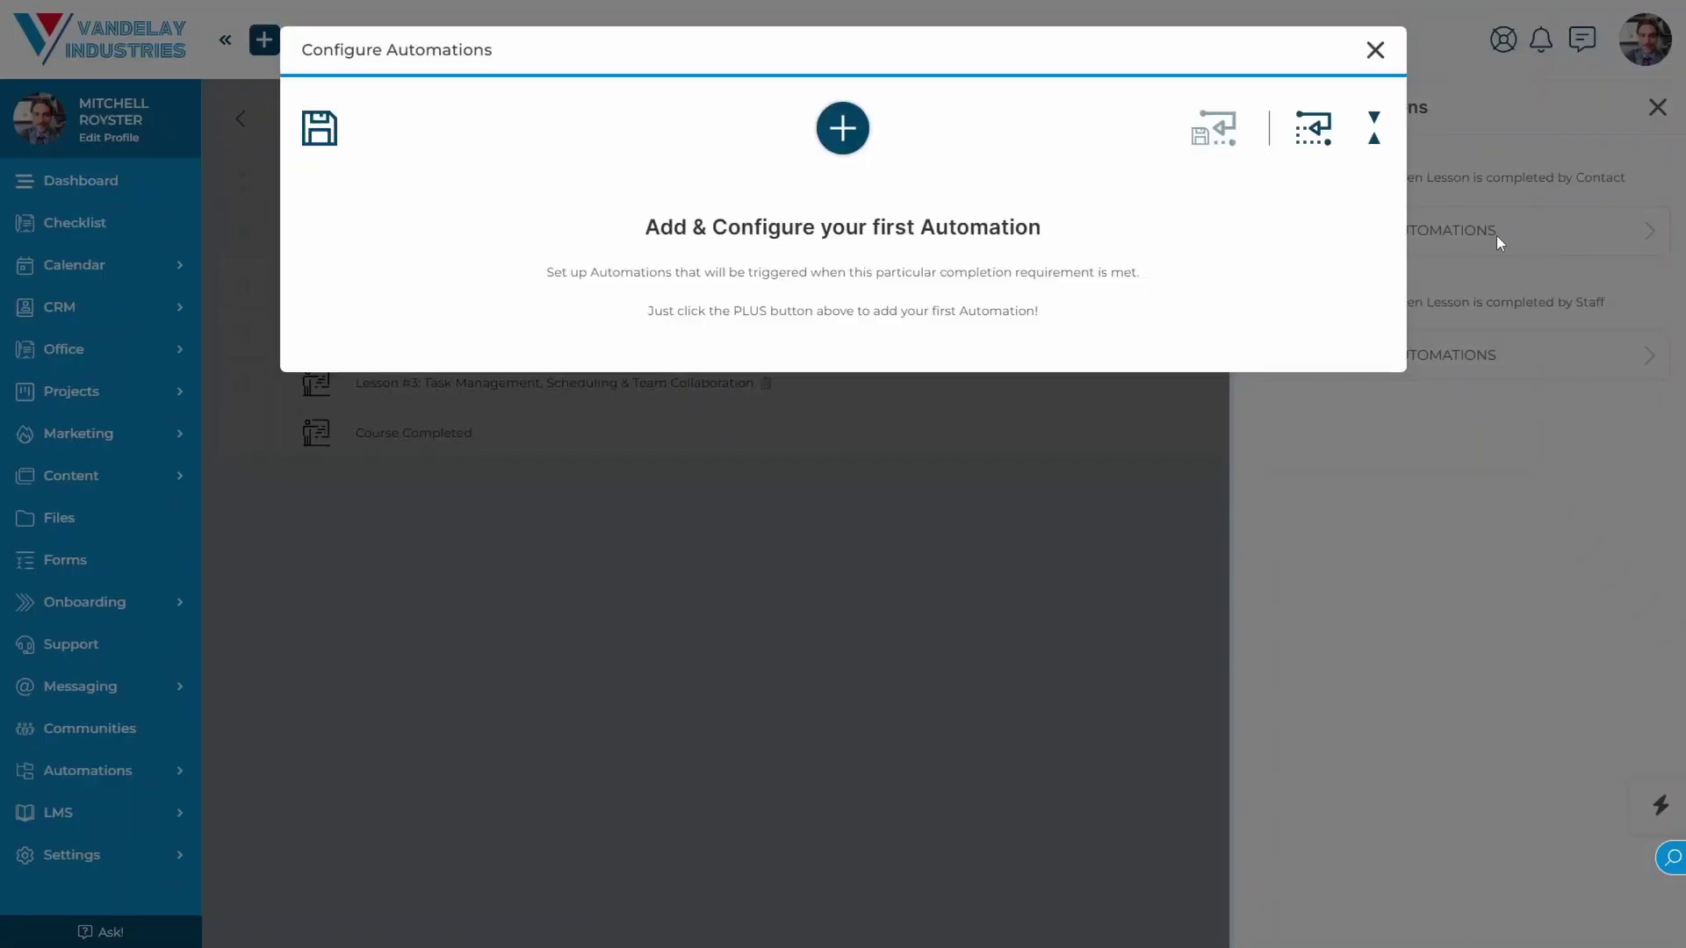
left_click(843, 129)
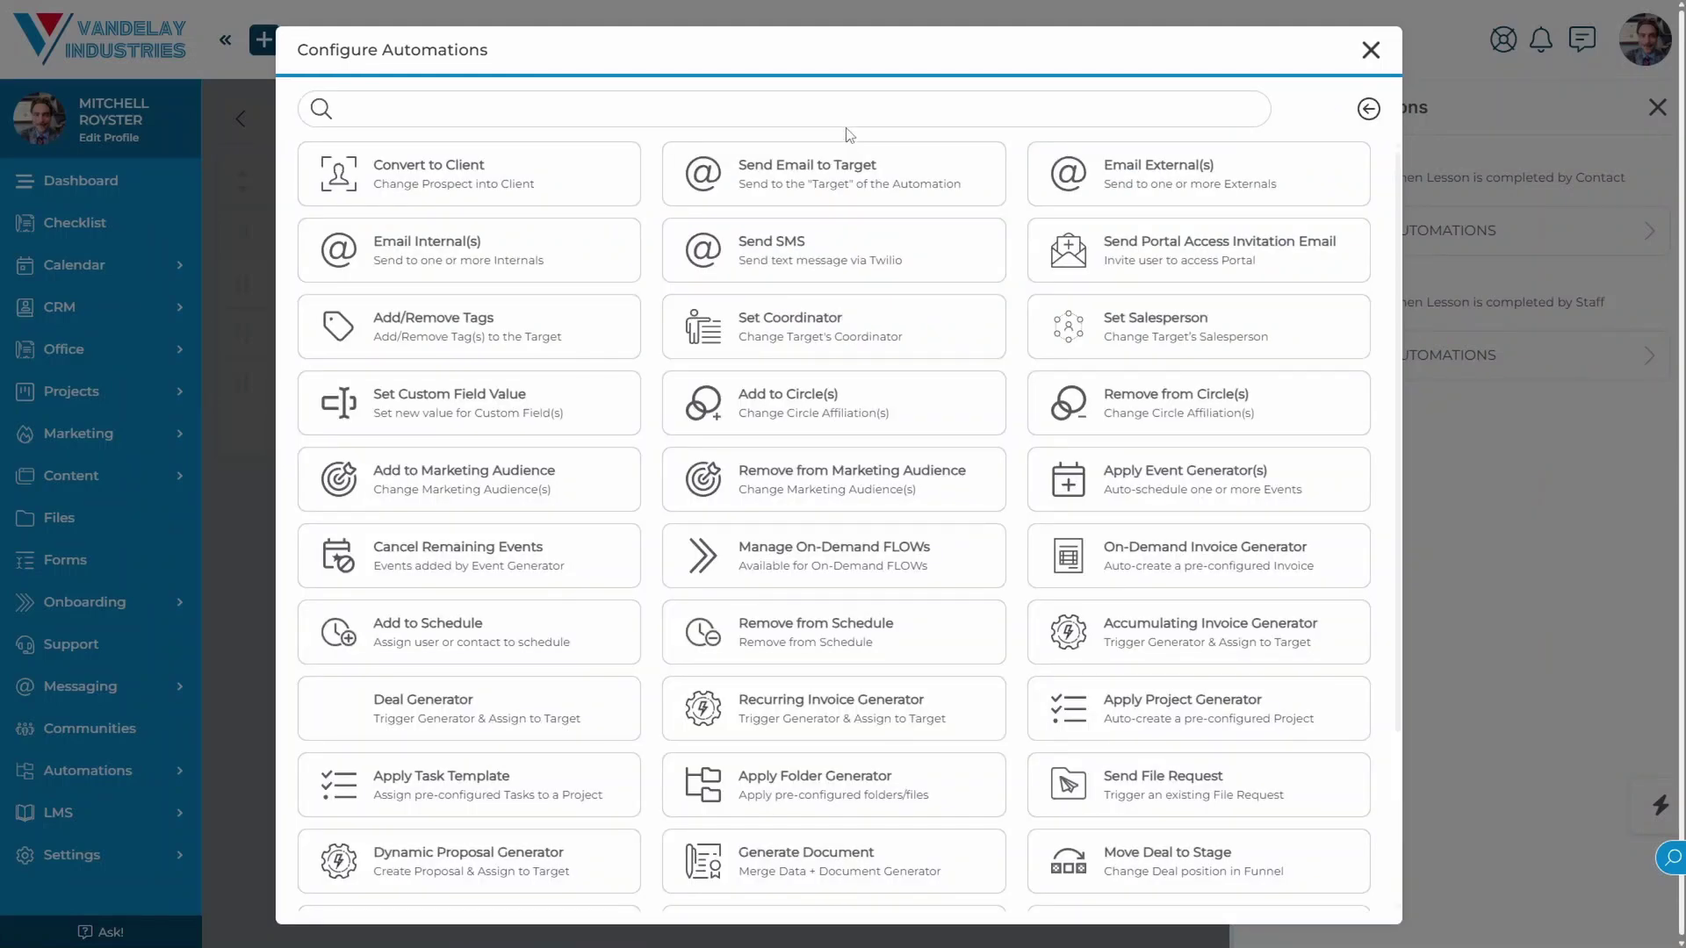
left_click(824, 112)
type("can")
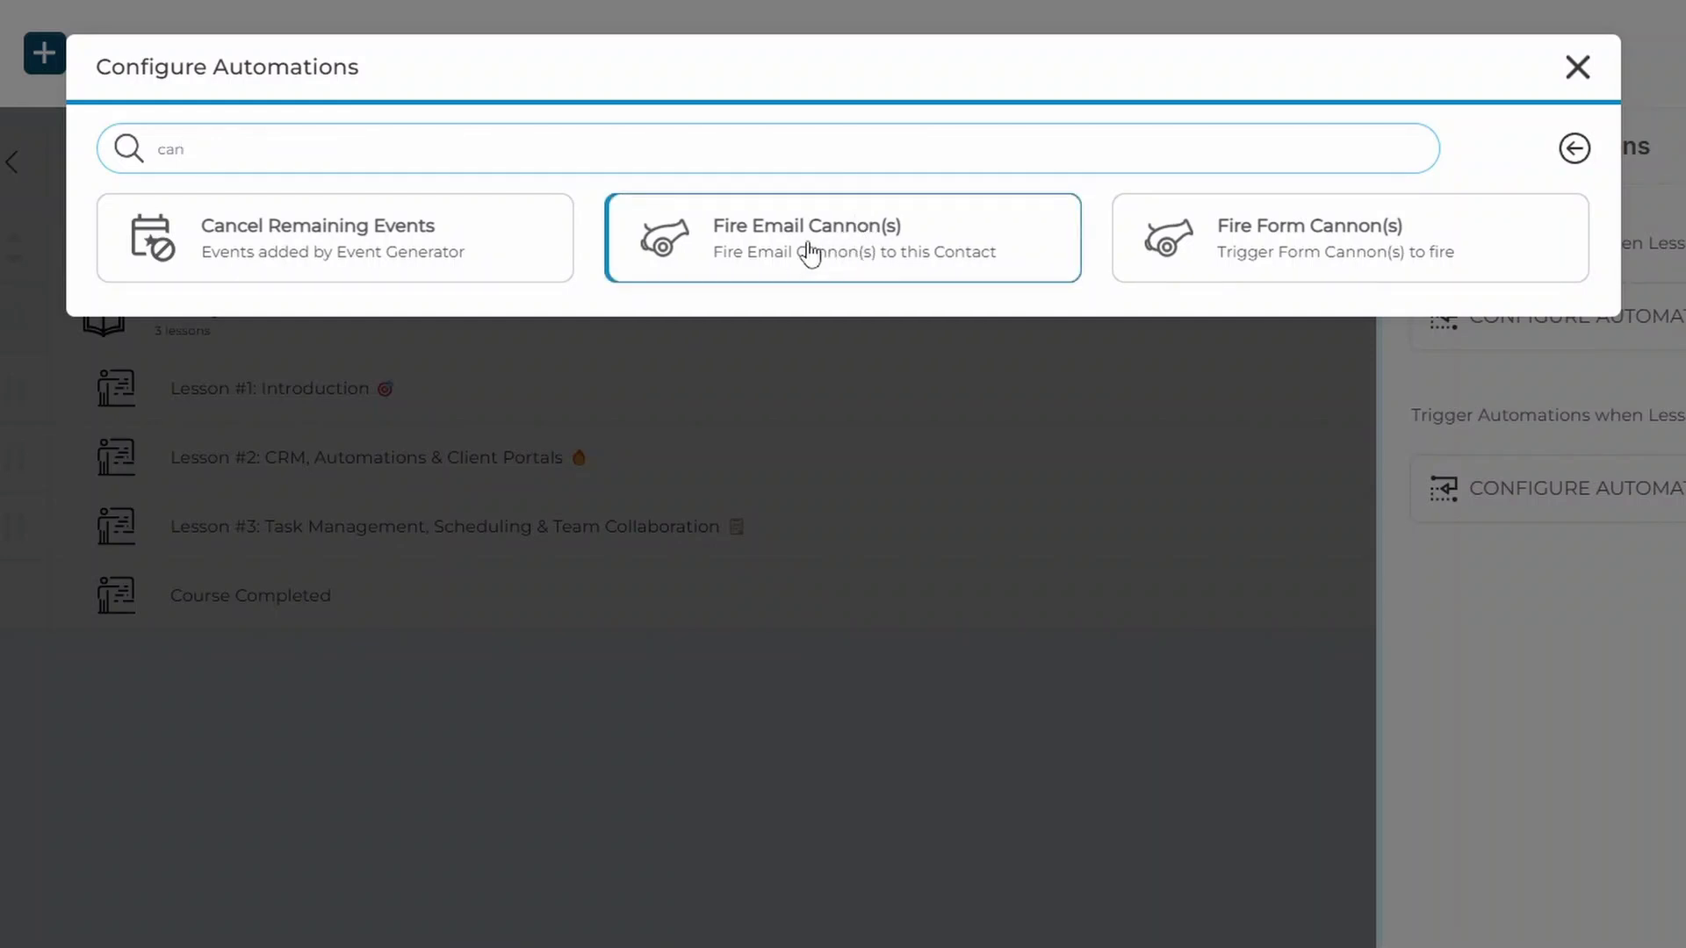
left_click(791, 262)
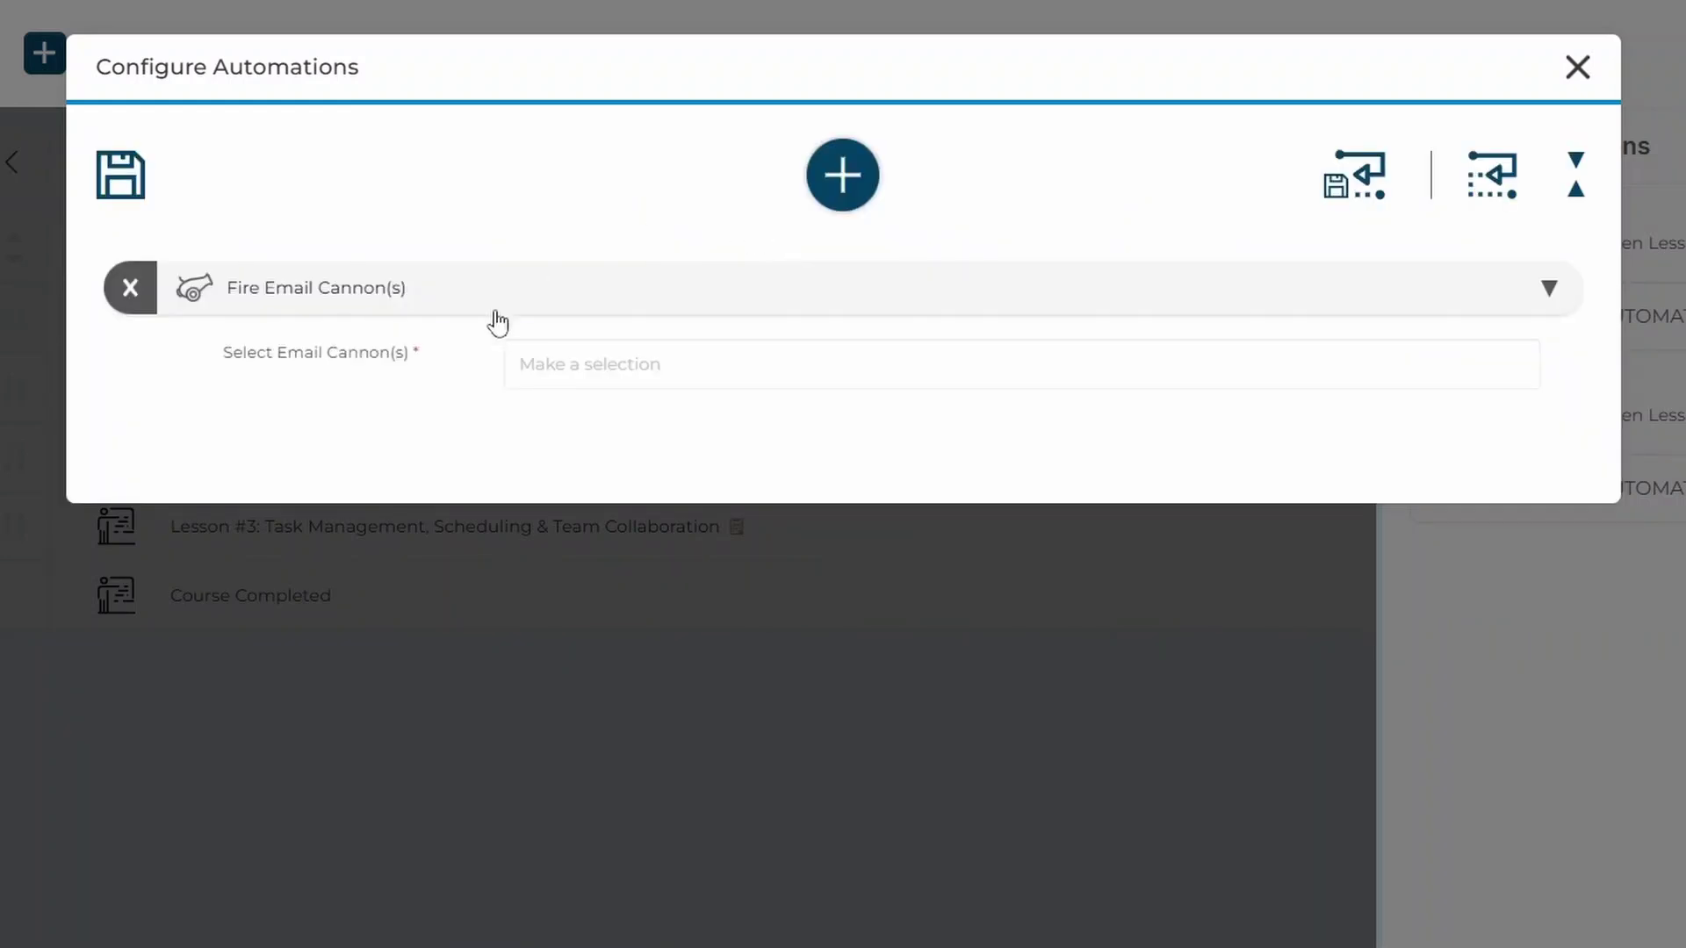
left_click(727, 361)
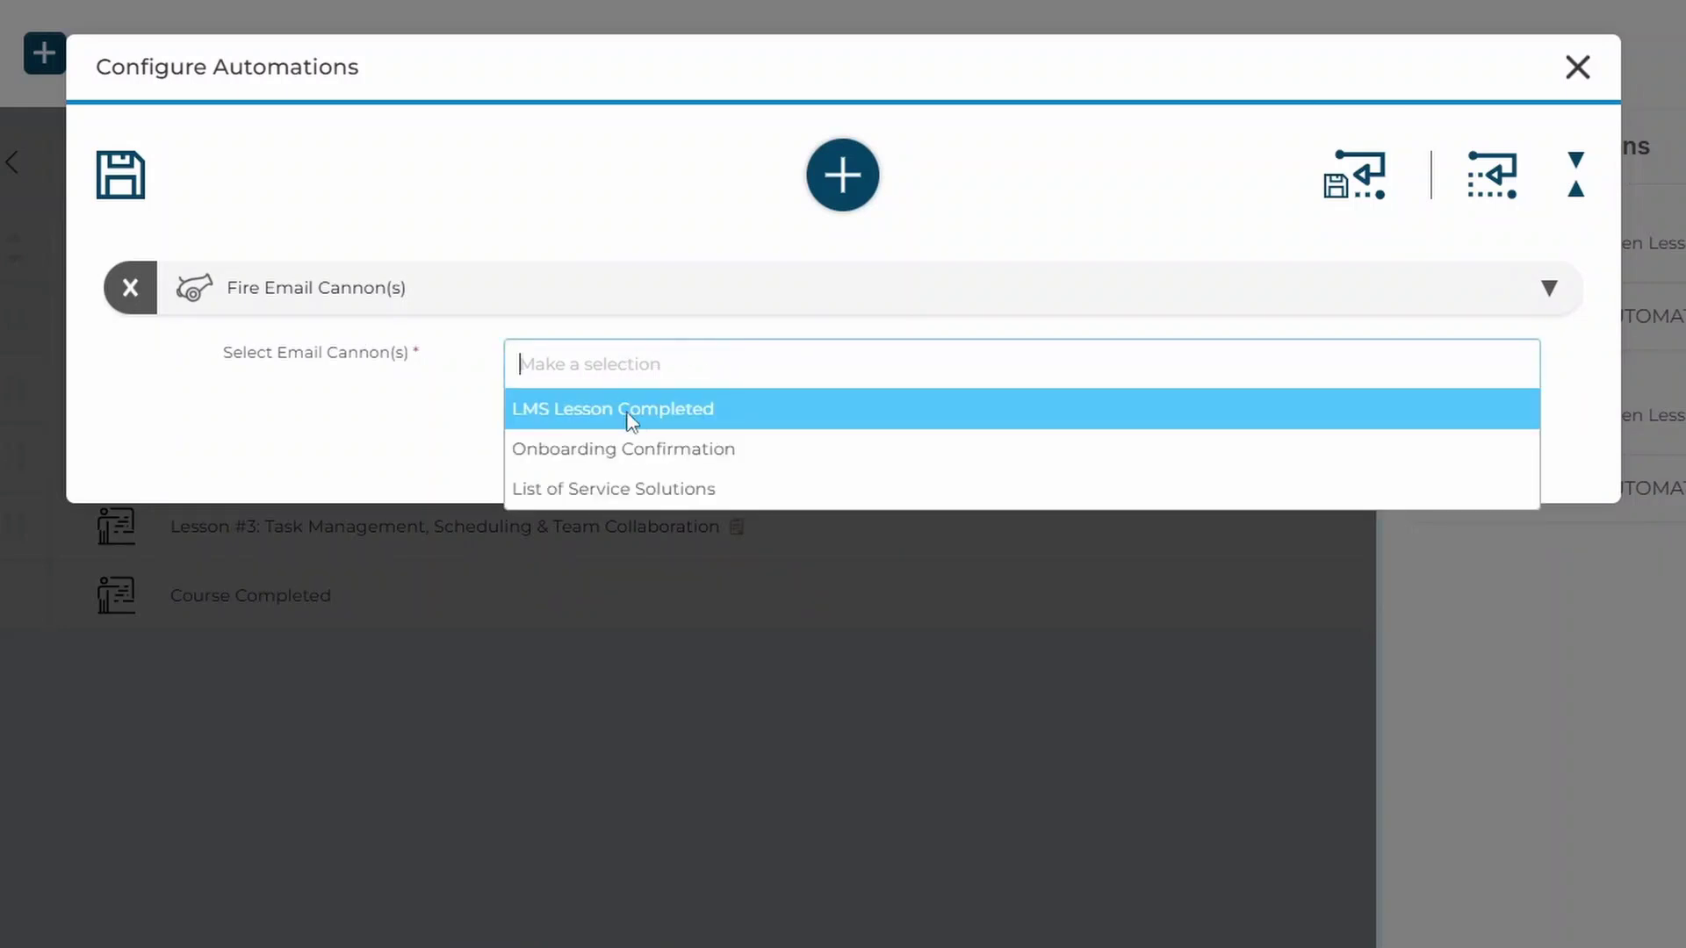
left_click(559, 421)
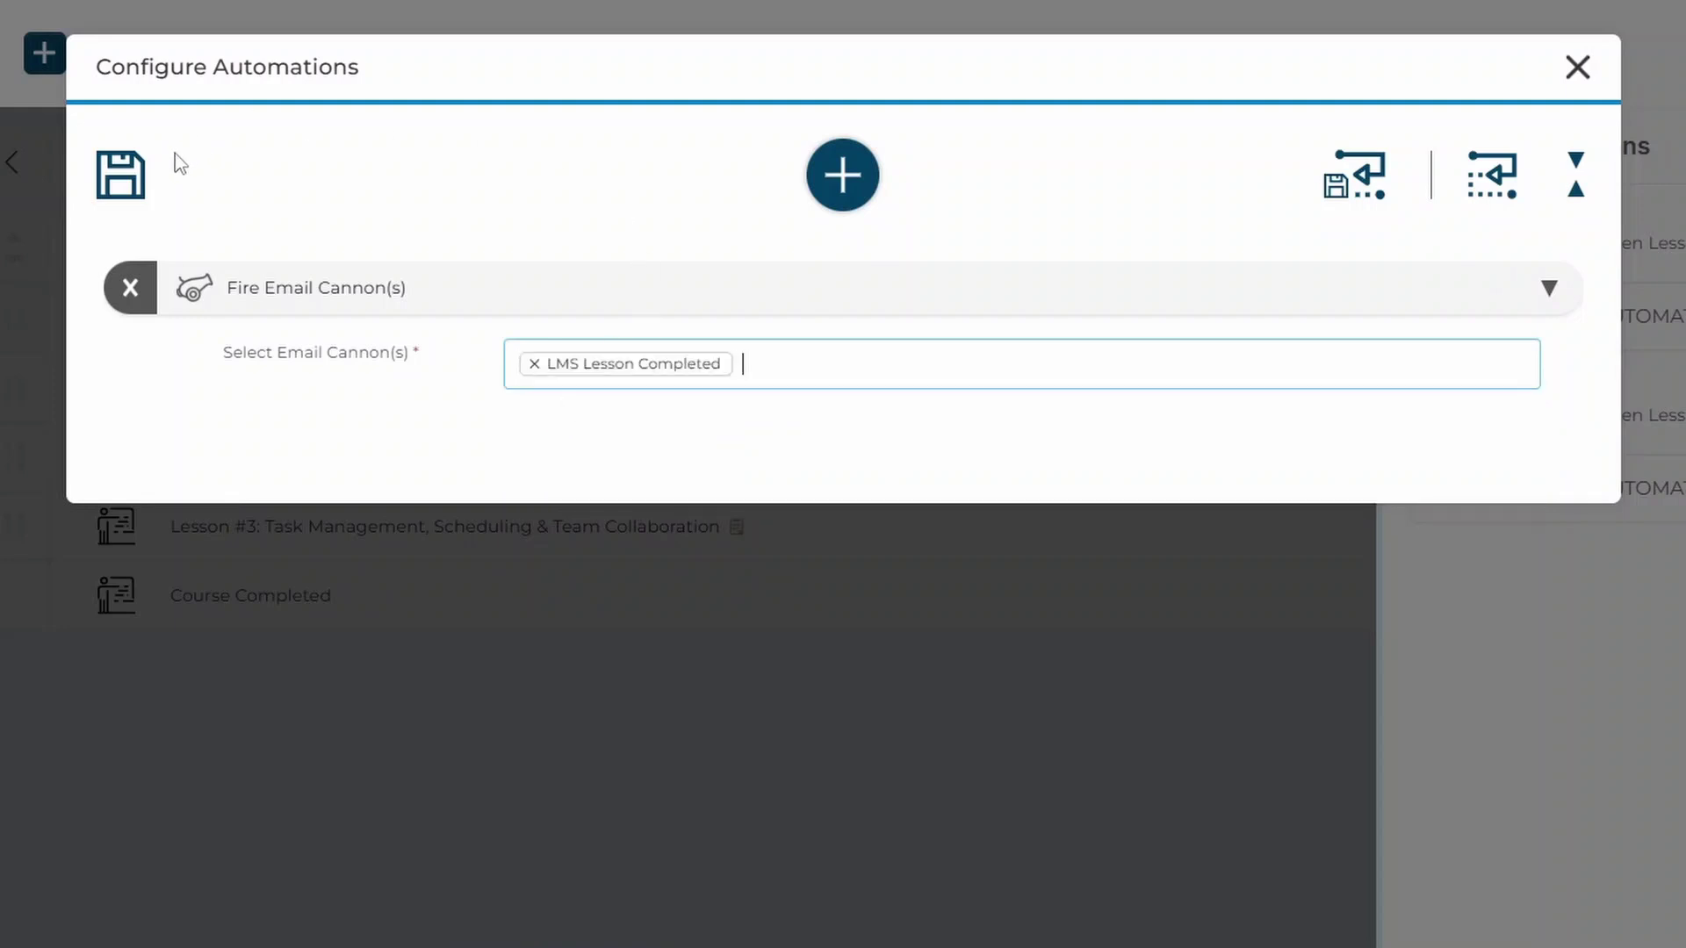
left_click(128, 195)
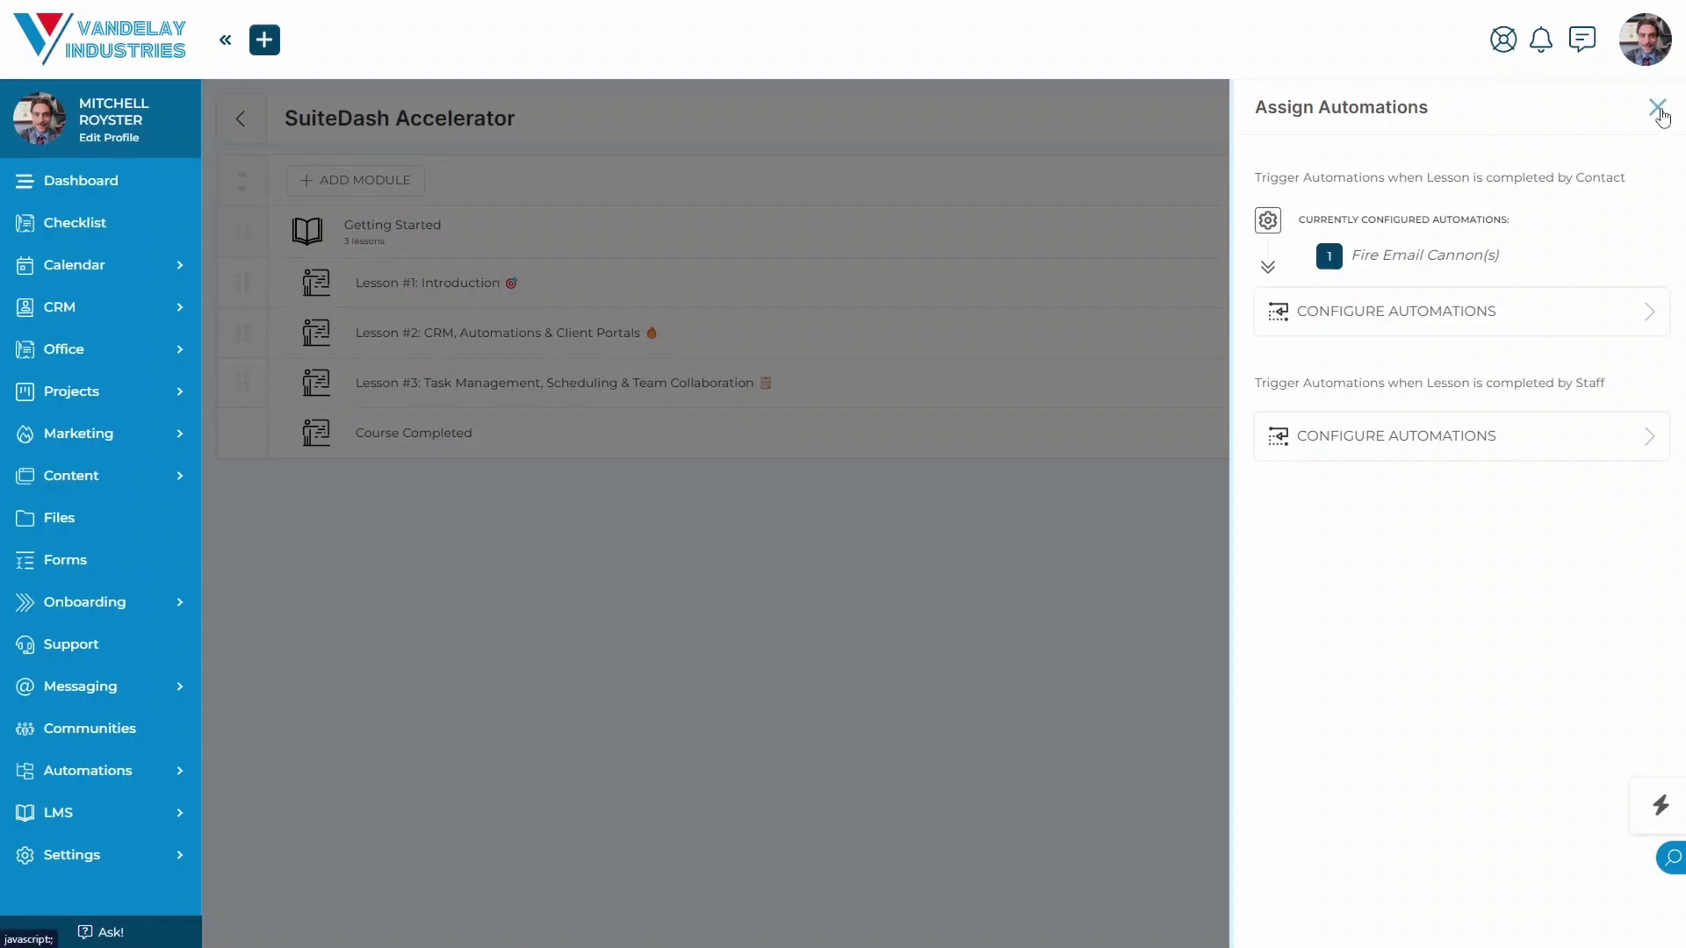
Close the Assign Automations panel to return to the course outline.
left_click(1657, 107)
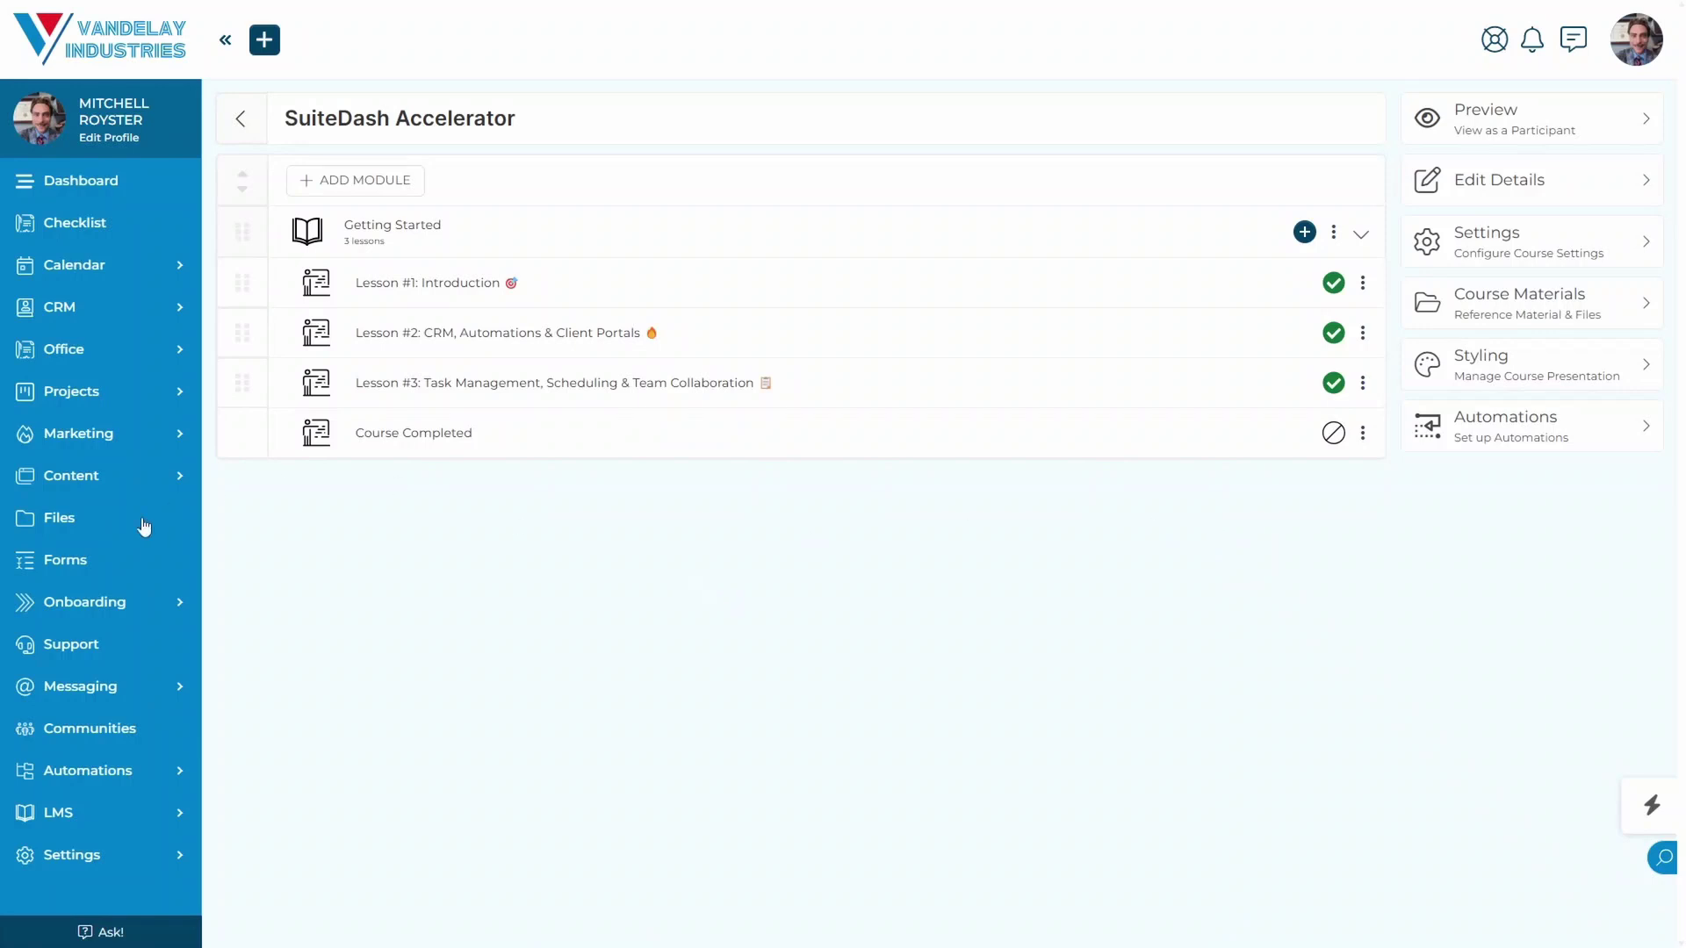
Open the Onboarding New Client FLOW from Onboarding > FLOWs for editing.
left_click(134, 604)
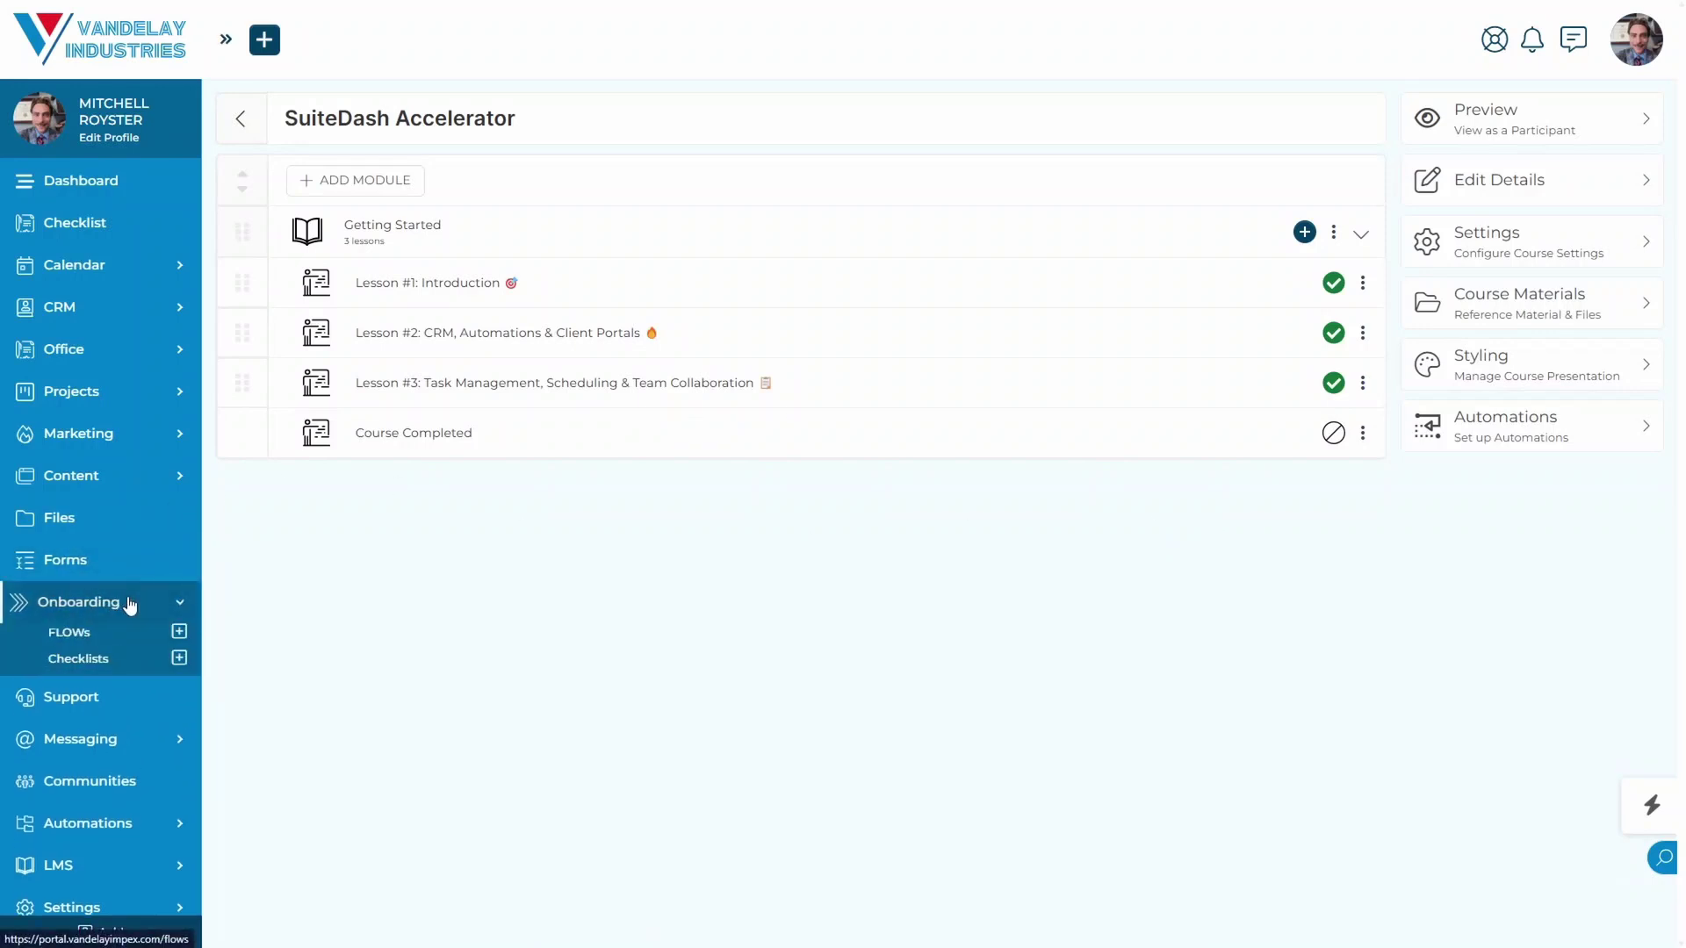
left_click(71, 636)
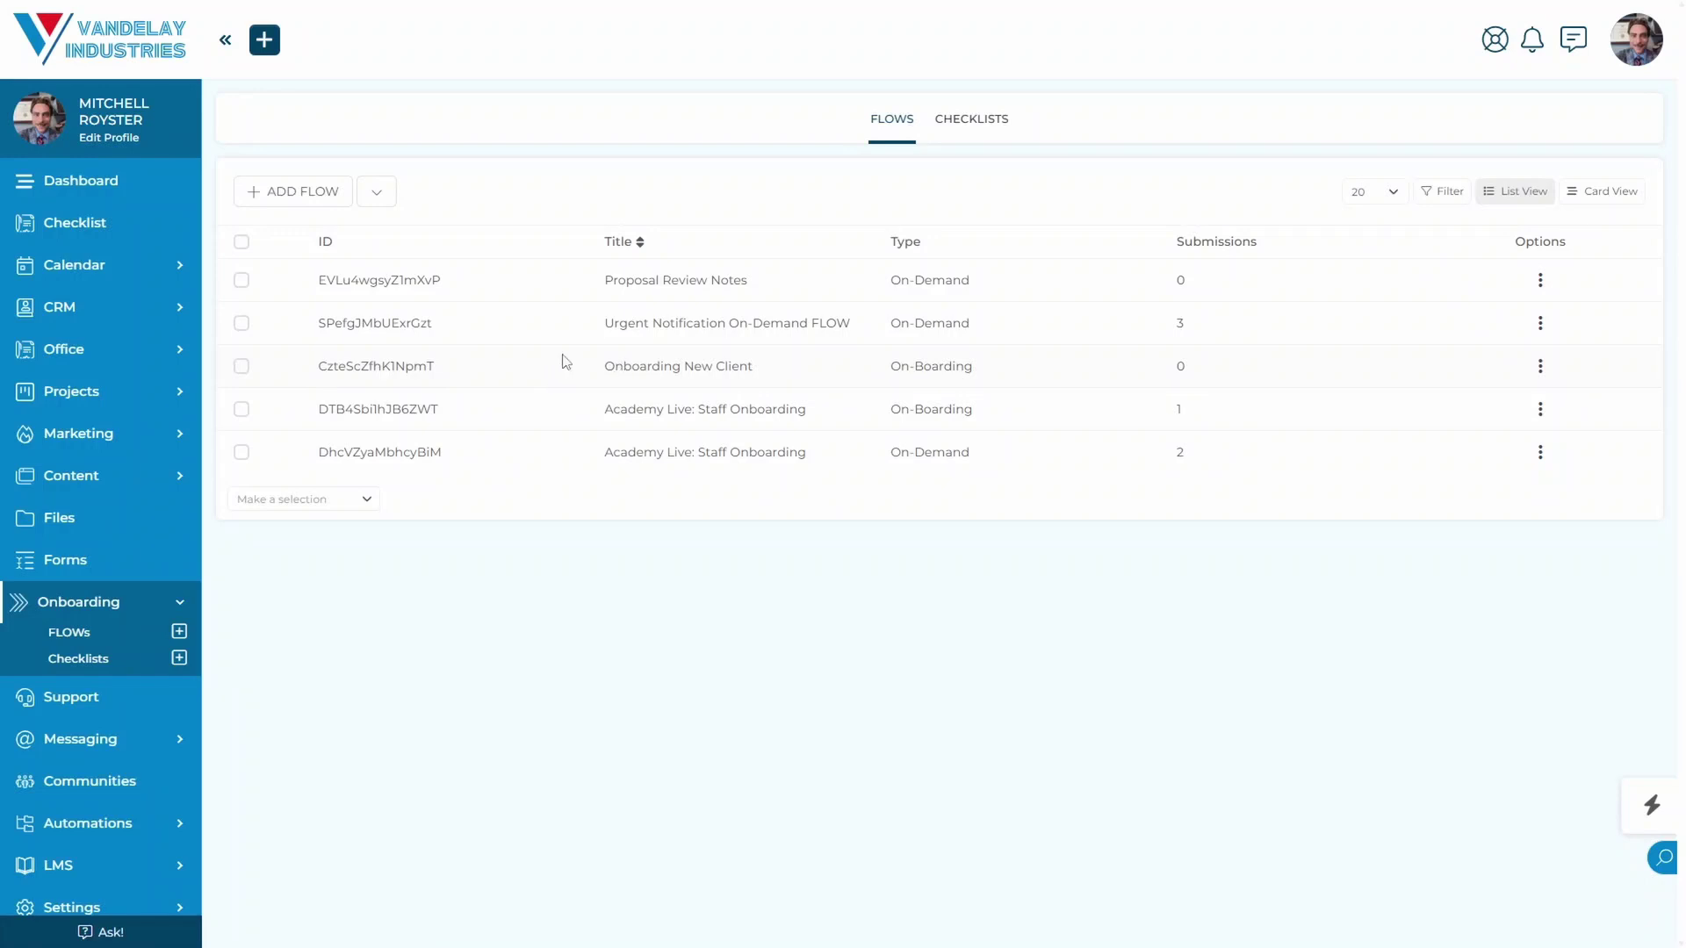
left_click(563, 361)
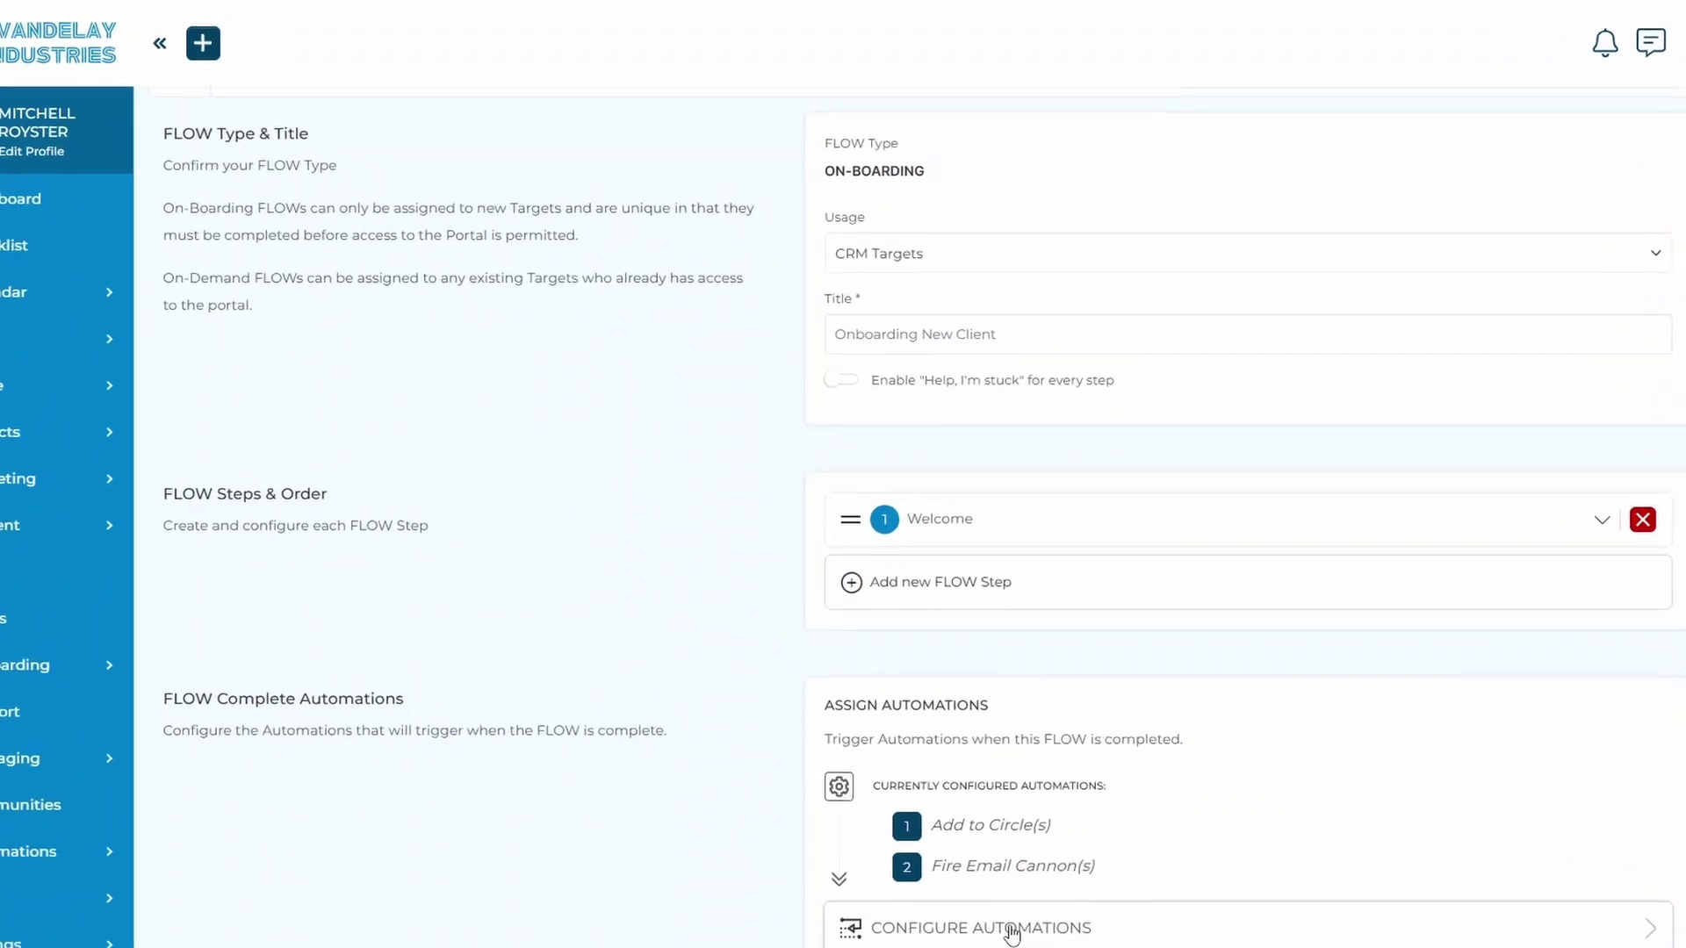
Review the Onboarding New Client FLOW's completion automations without changes, then expand CRM in the sidebar.
left_click(995, 843)
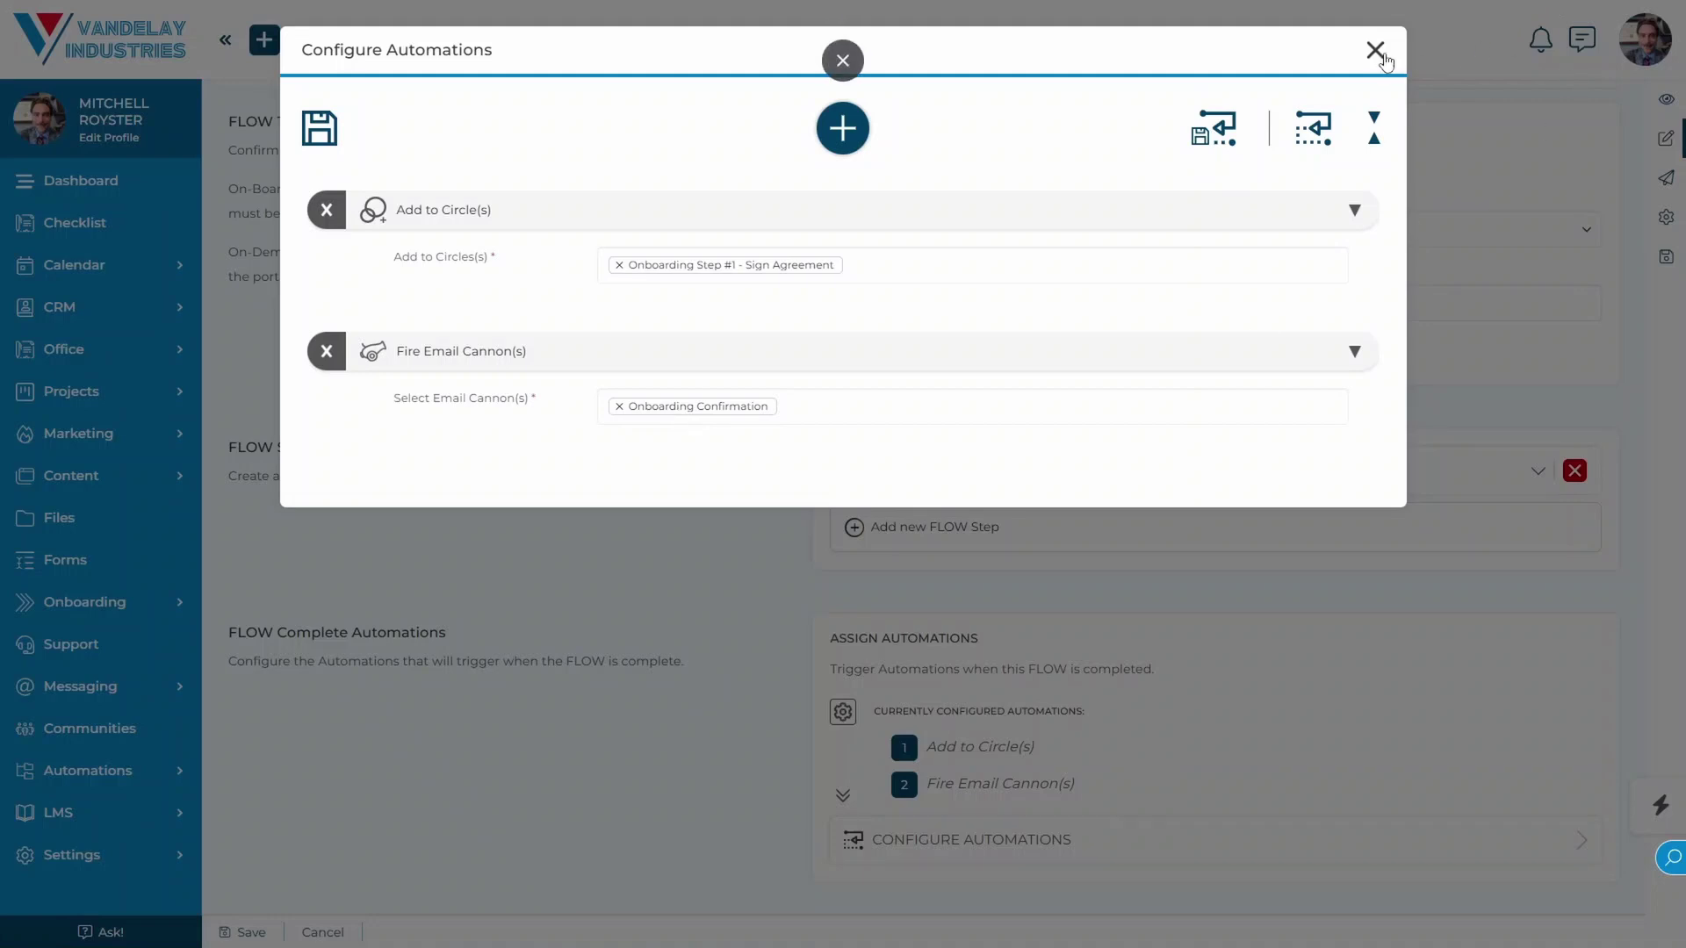
left_click(1375, 51)
left_click(179, 307)
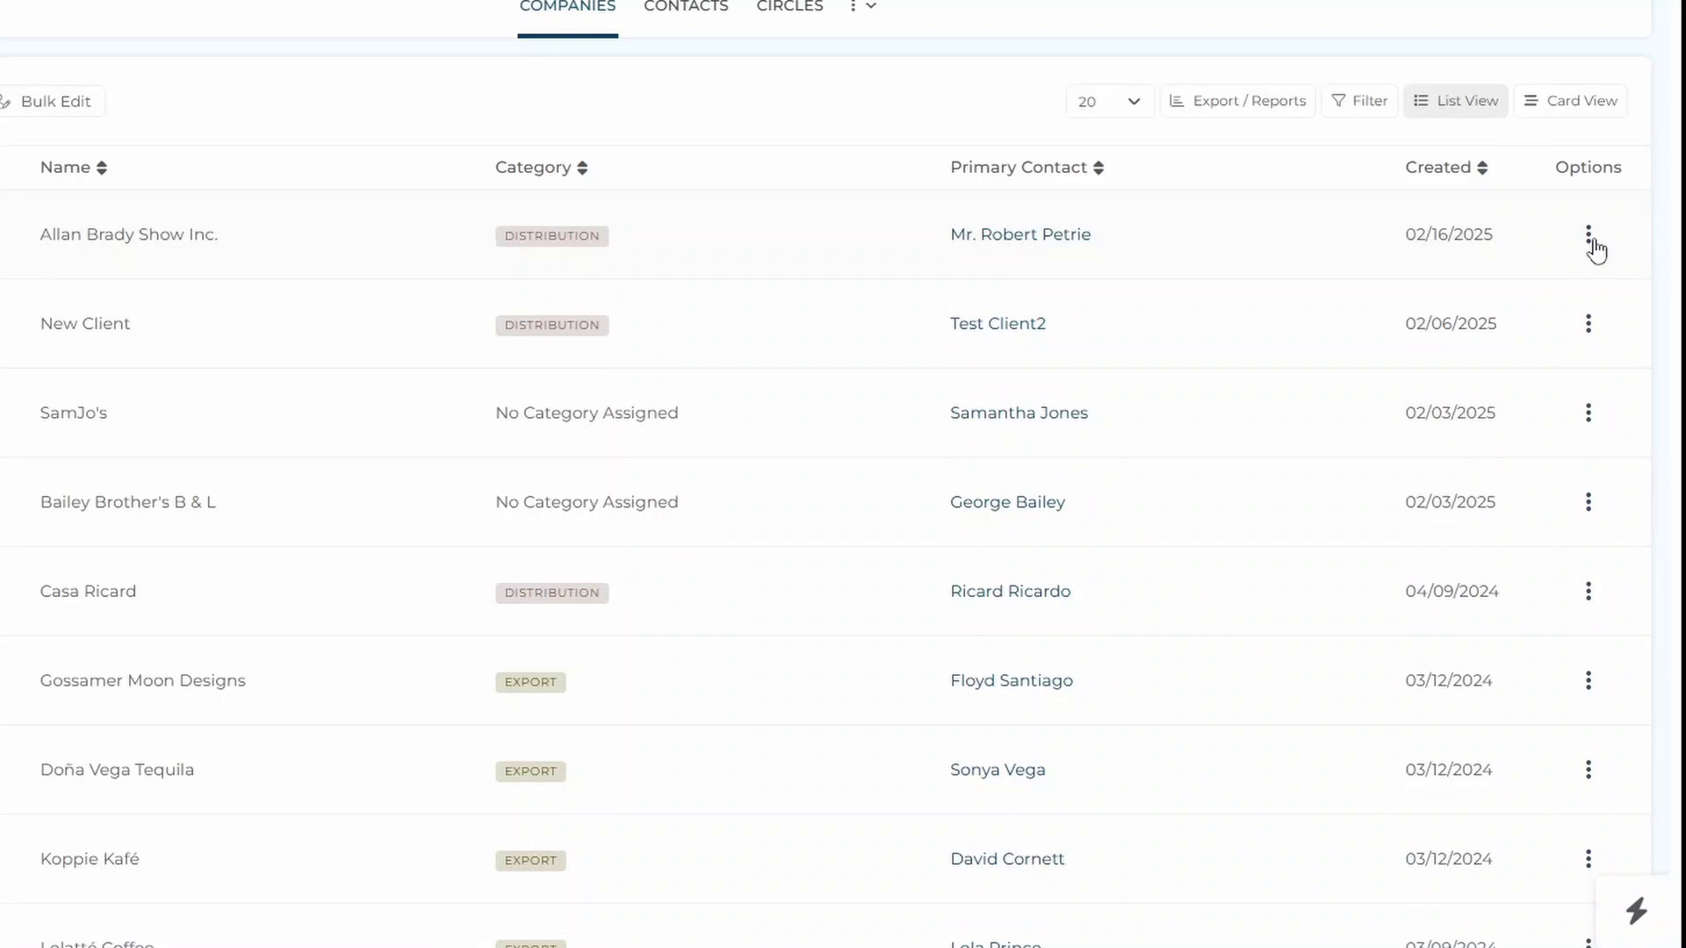
From Allan Brady Show Inc.'s options menu in the companies list, choose Fire Email Cannon(s).
left_click(1588, 237)
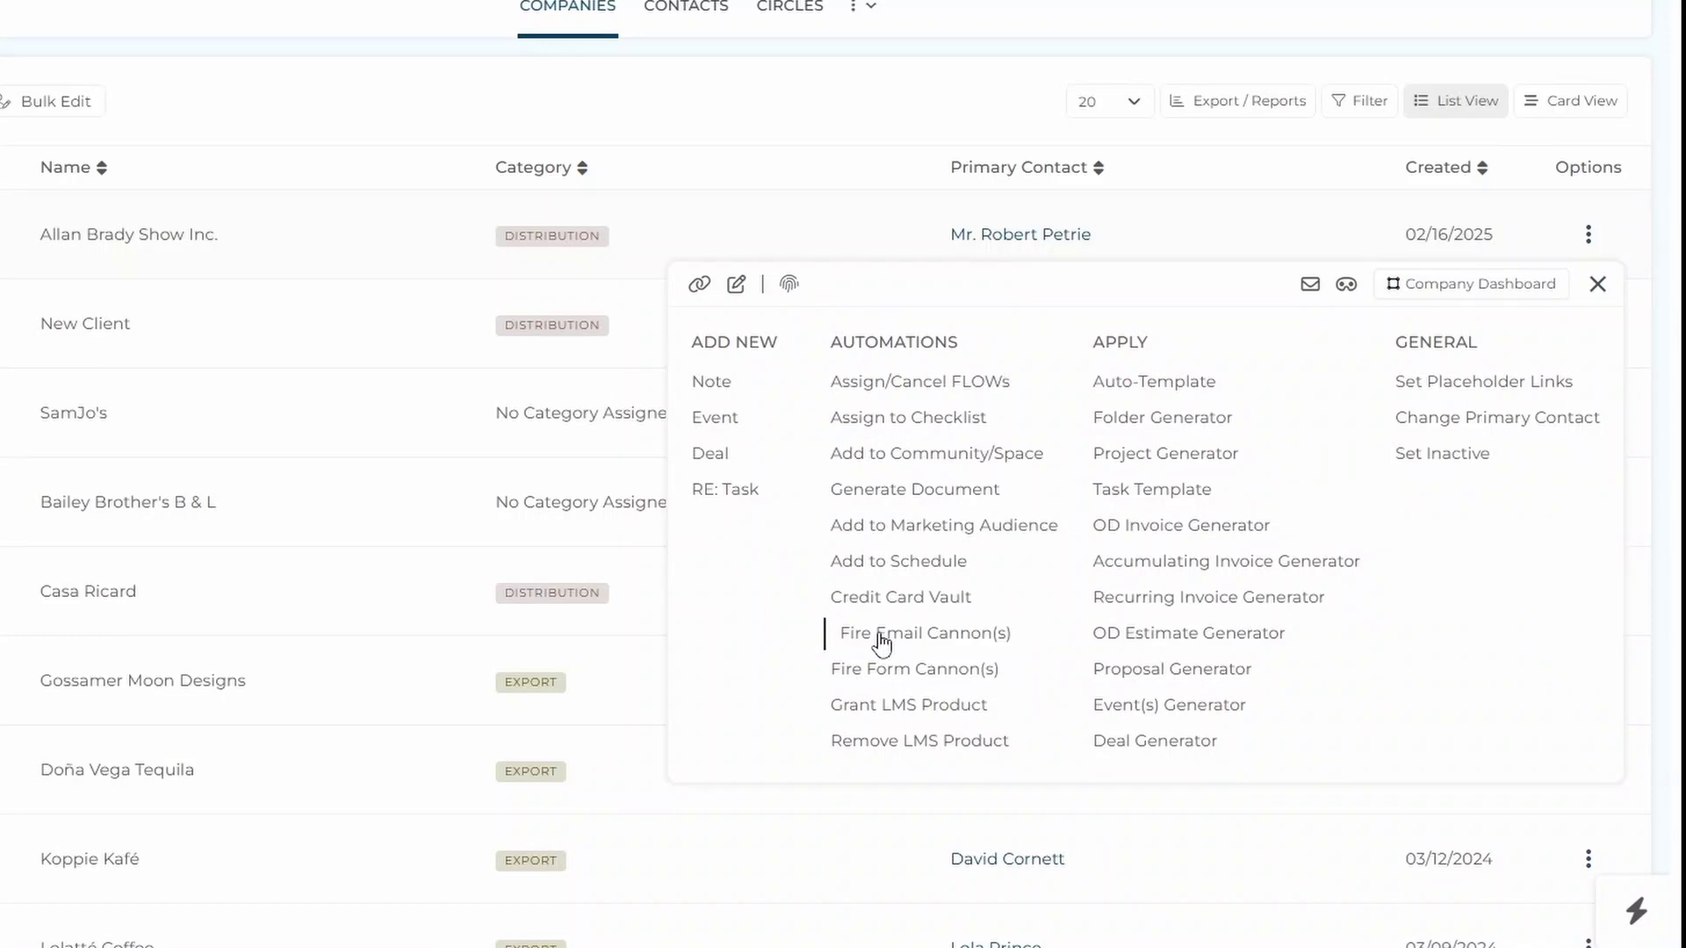
left_click(881, 636)
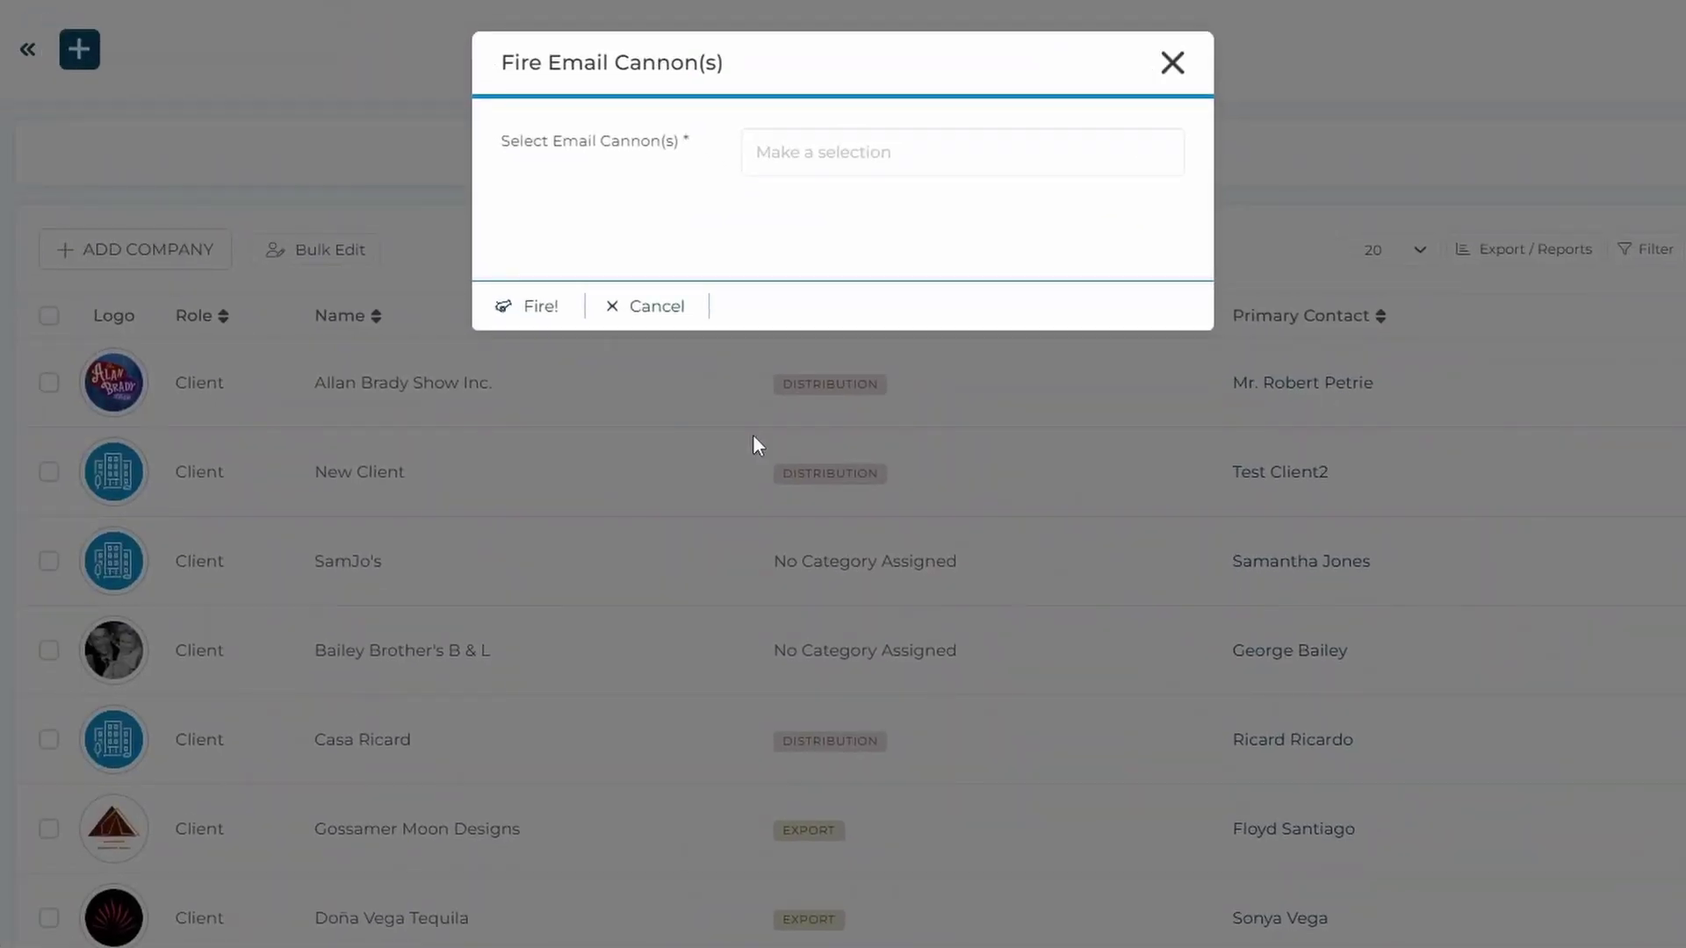
Select the List of Service Solutions cannon and fire it at Allan Brady Show Inc.
left_click(868, 164)
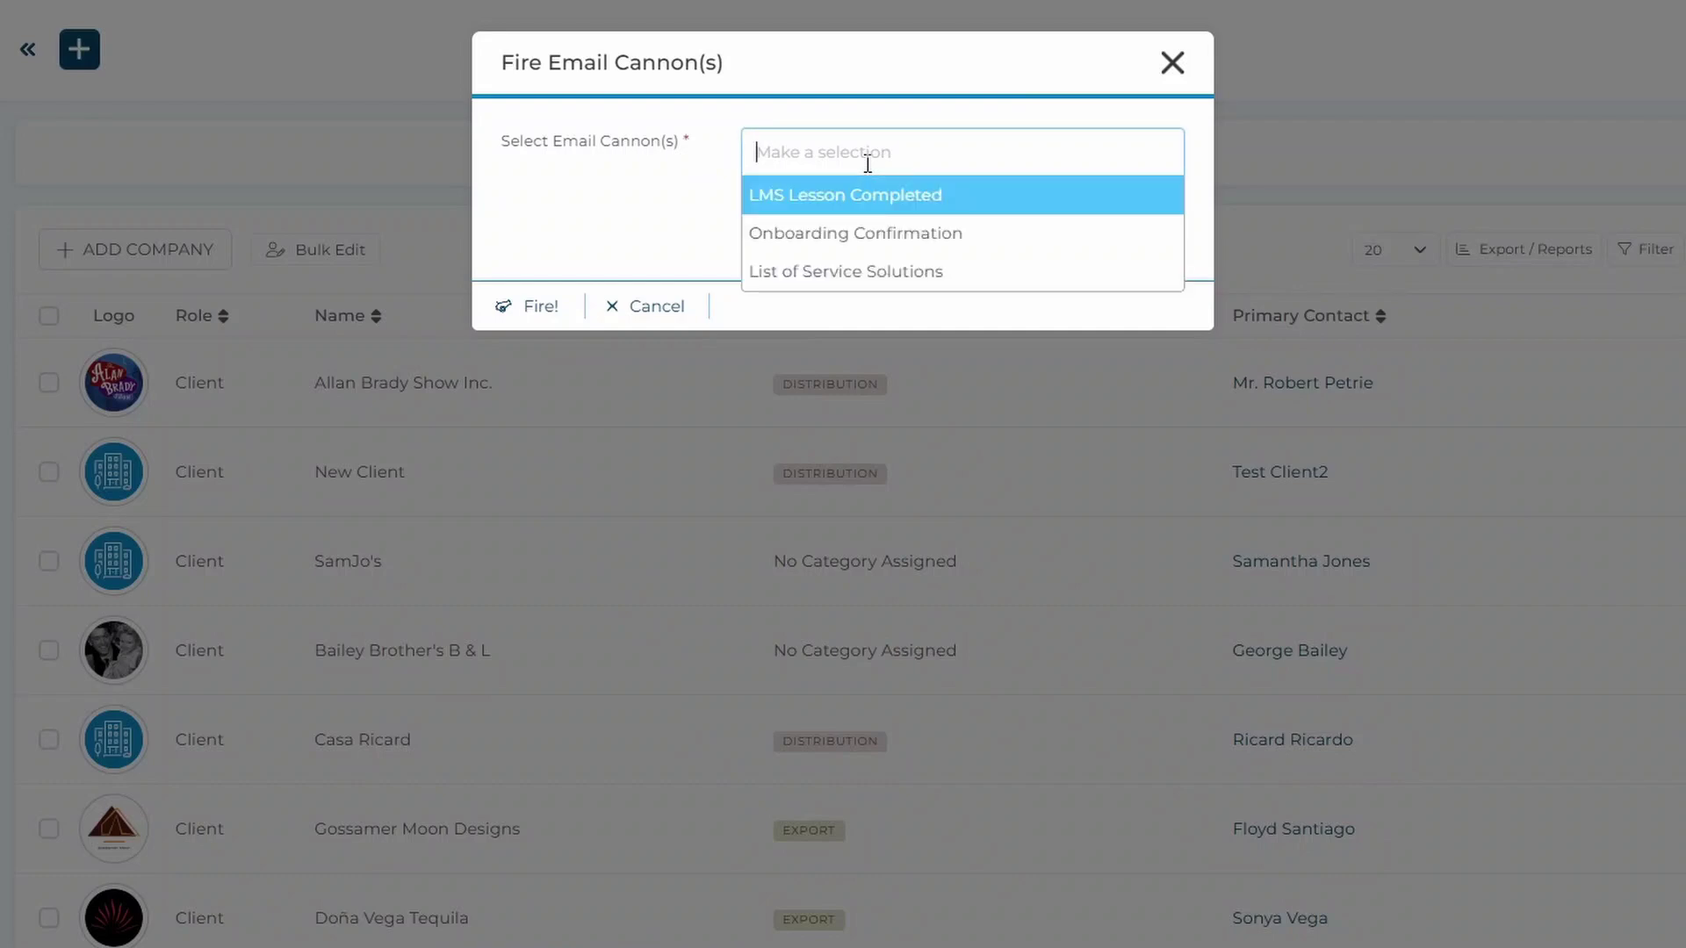
left_click(935, 282)
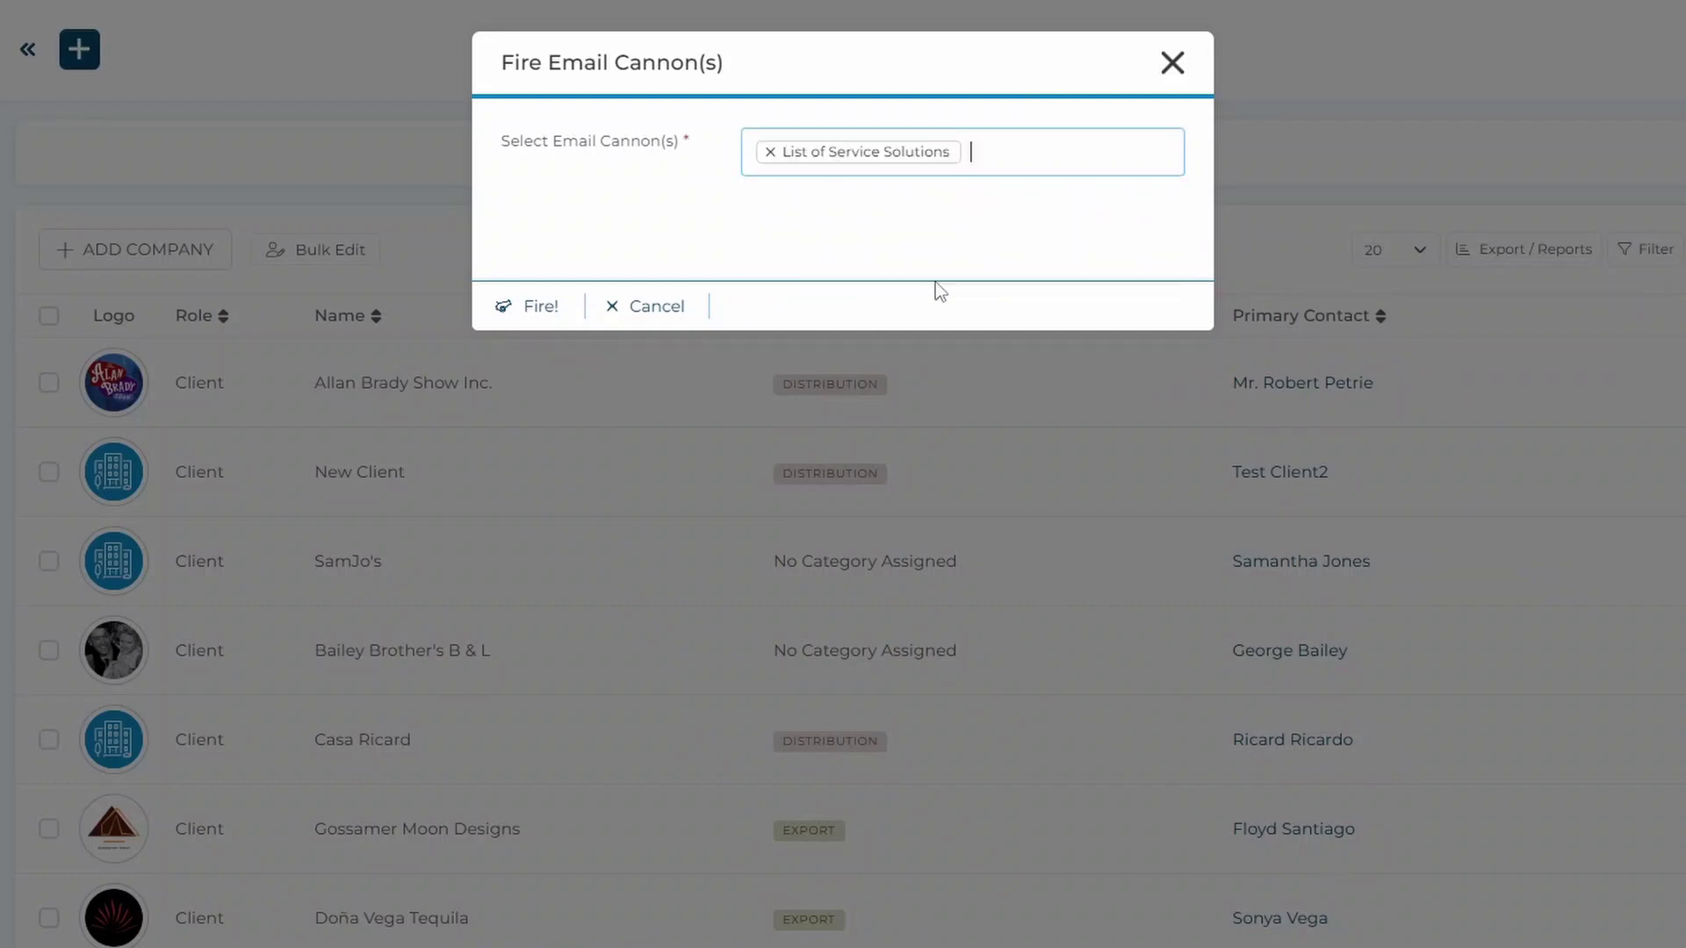
left_click(551, 312)
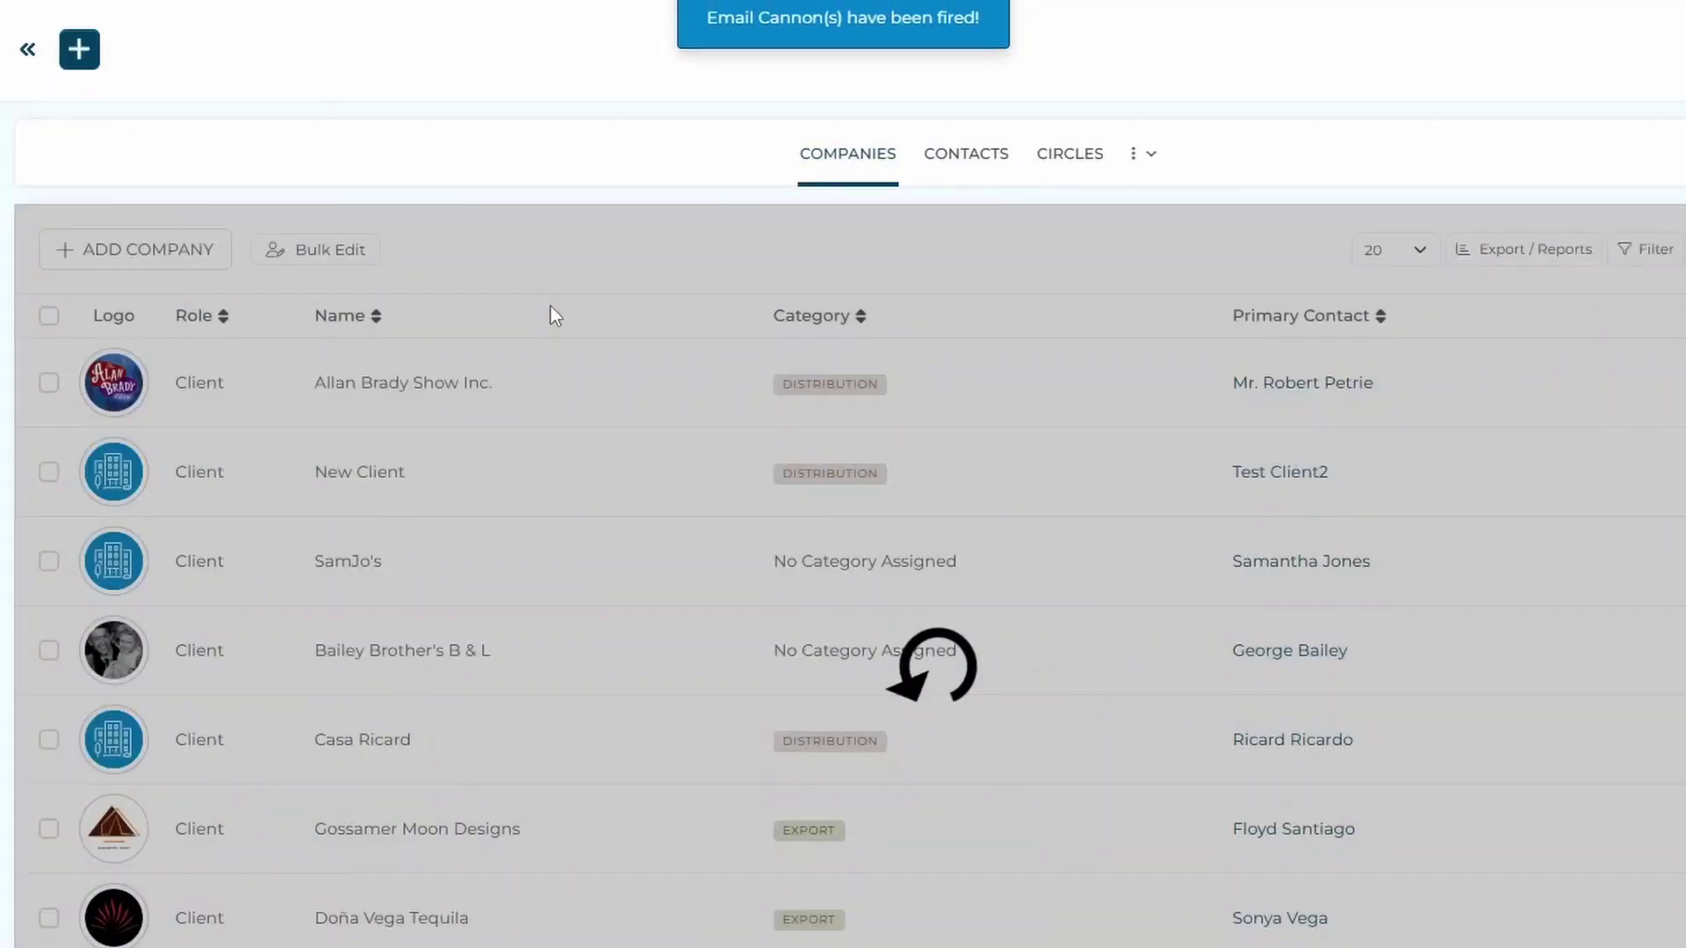